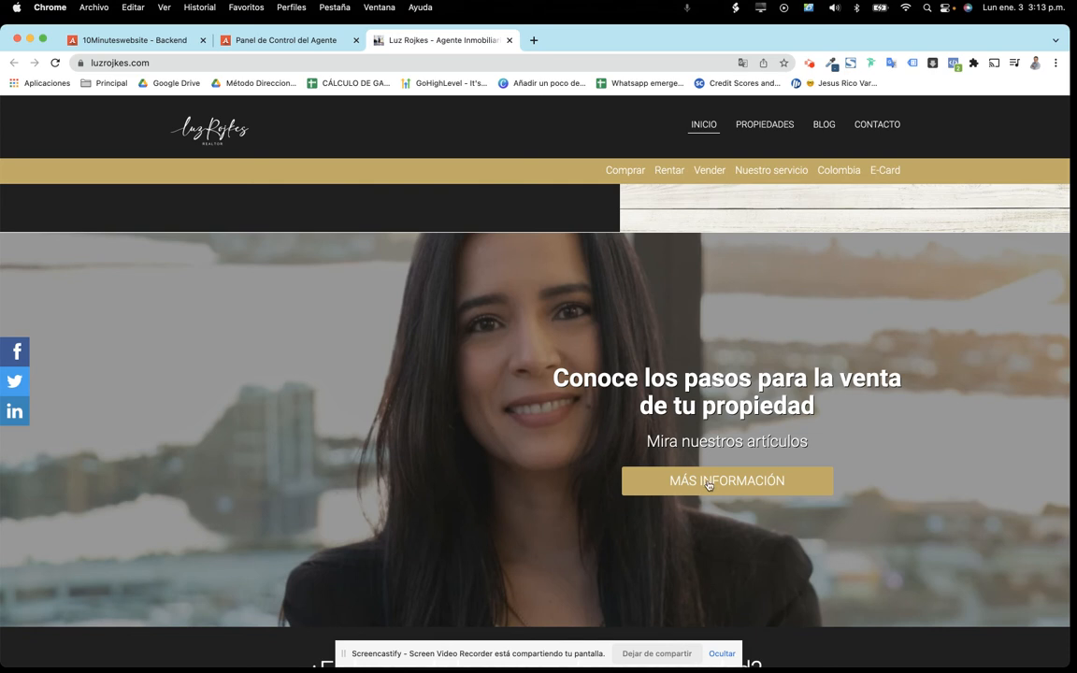
Scroll through the luzrojkes.com homepage and hide the Screencastify sharing bar
scroll(668, 486, down, 15)
scroll(700, 480, down, 10)
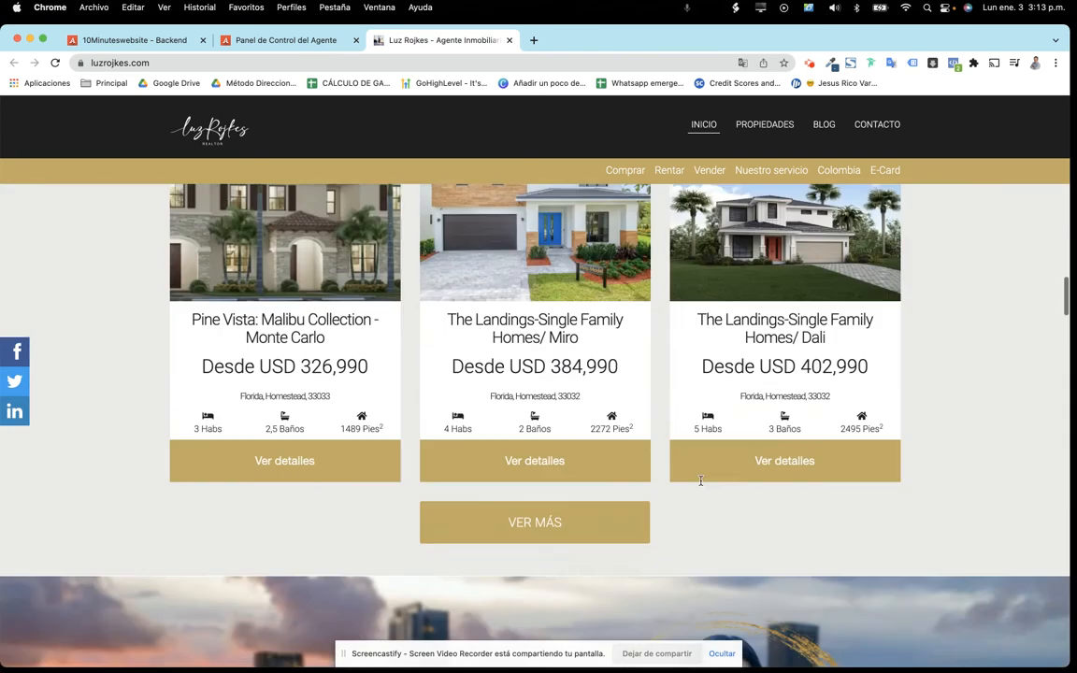
scroll(701, 484, down, 10)
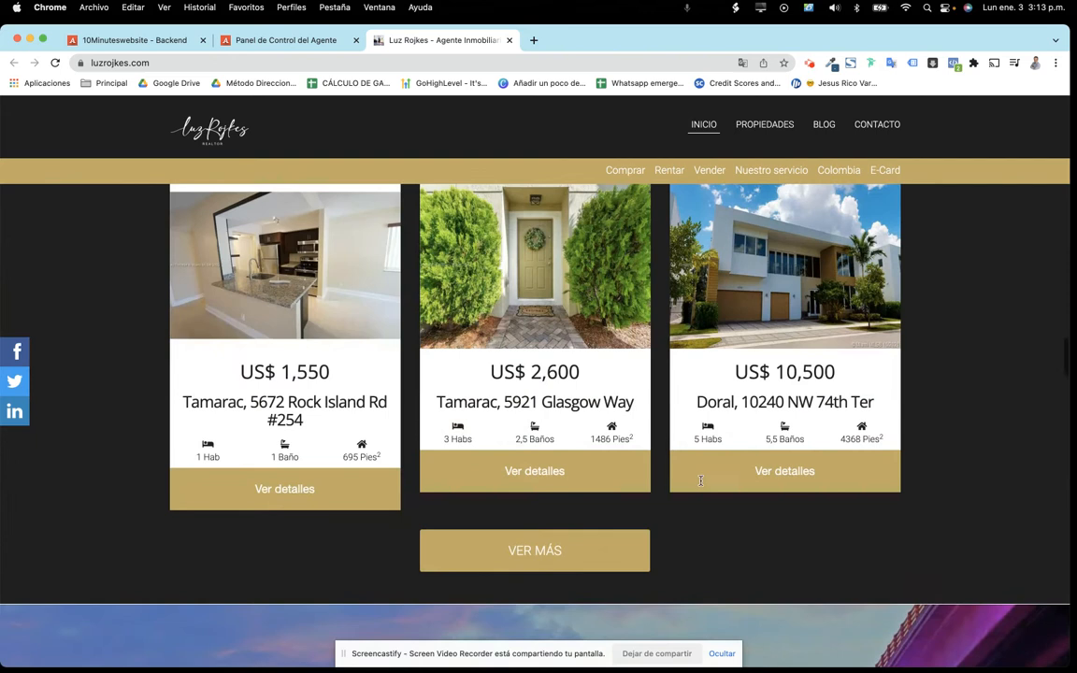
scroll(702, 484, up, 3)
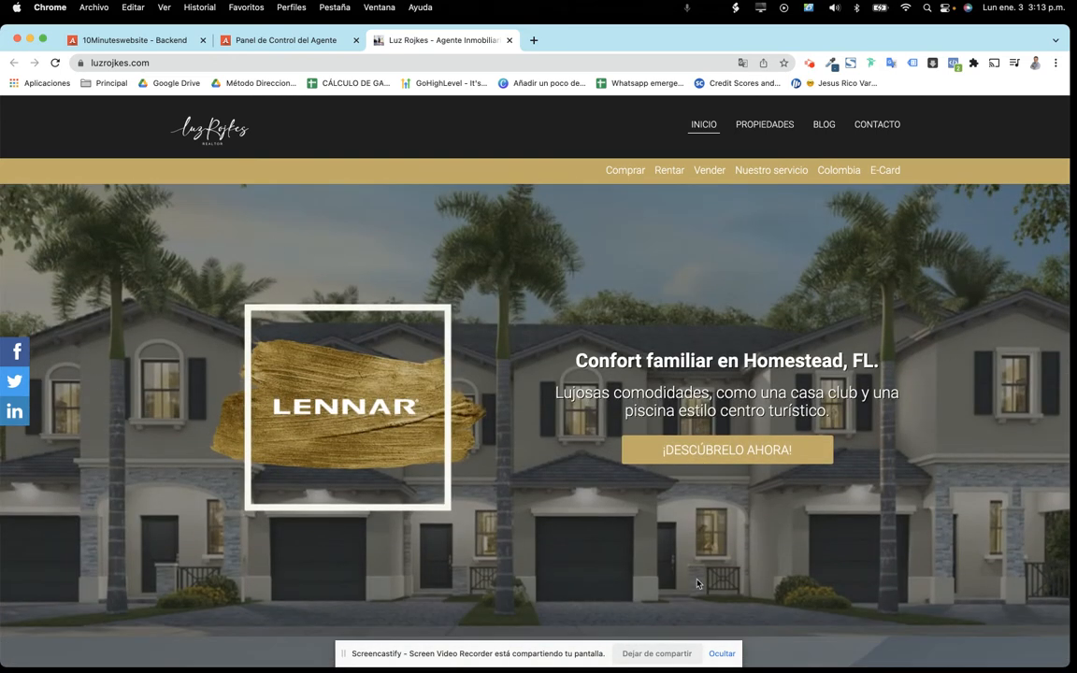
click(722, 654)
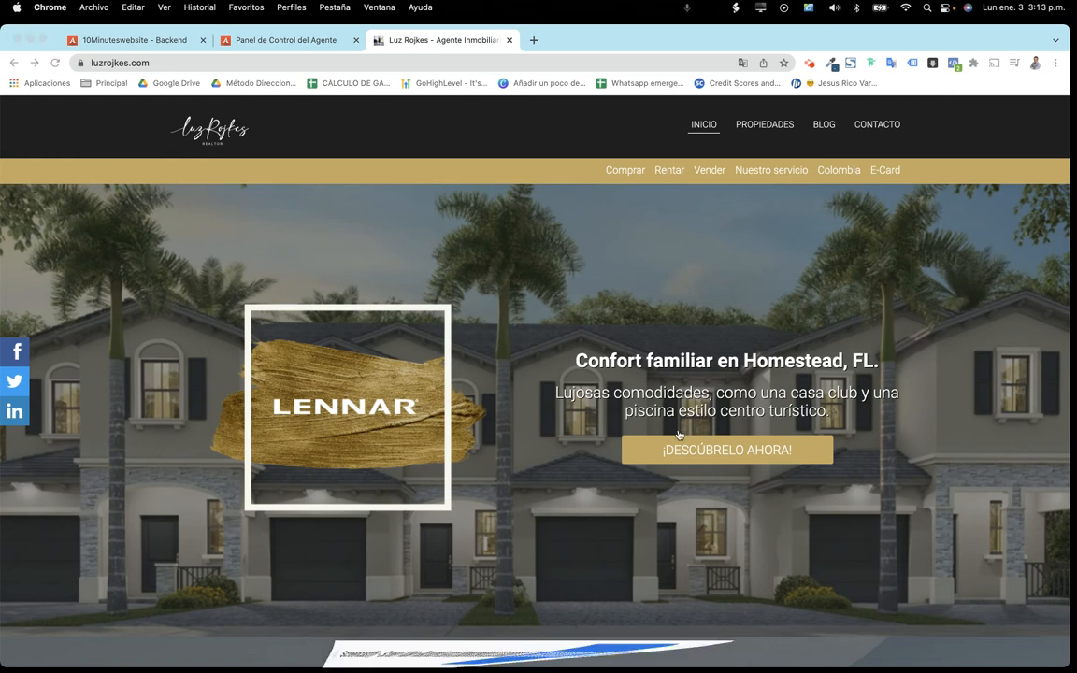
Test the Lennar ¡DESCÚBRELO AHORA! link on the Pine Vista page, then return to the agent control panel
click(739, 455)
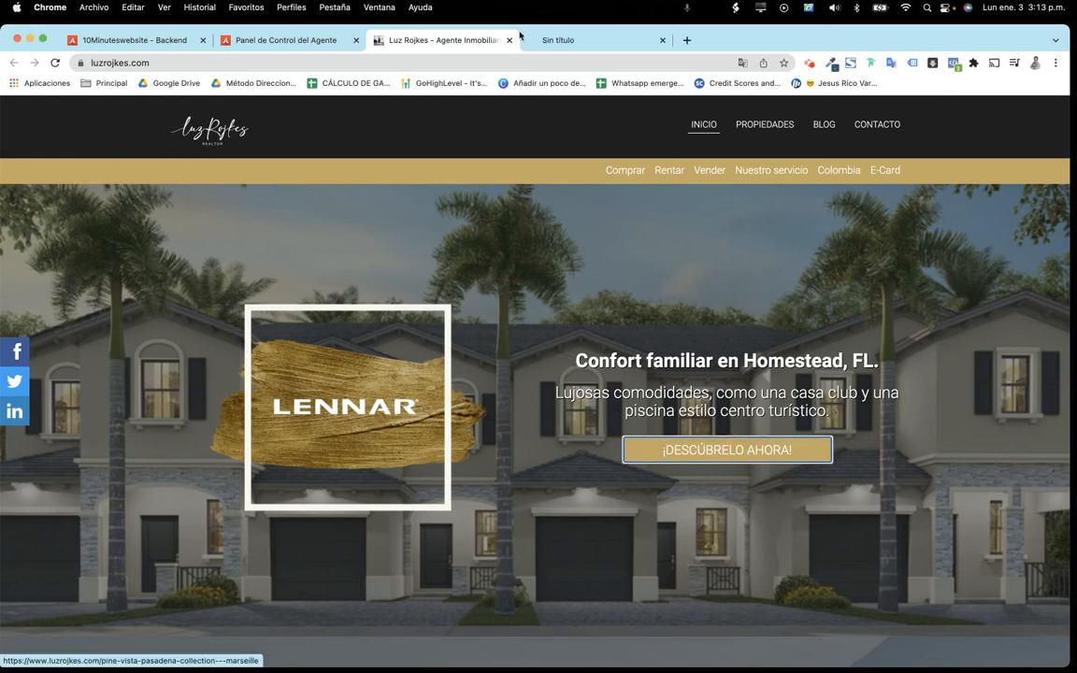
click(579, 41)
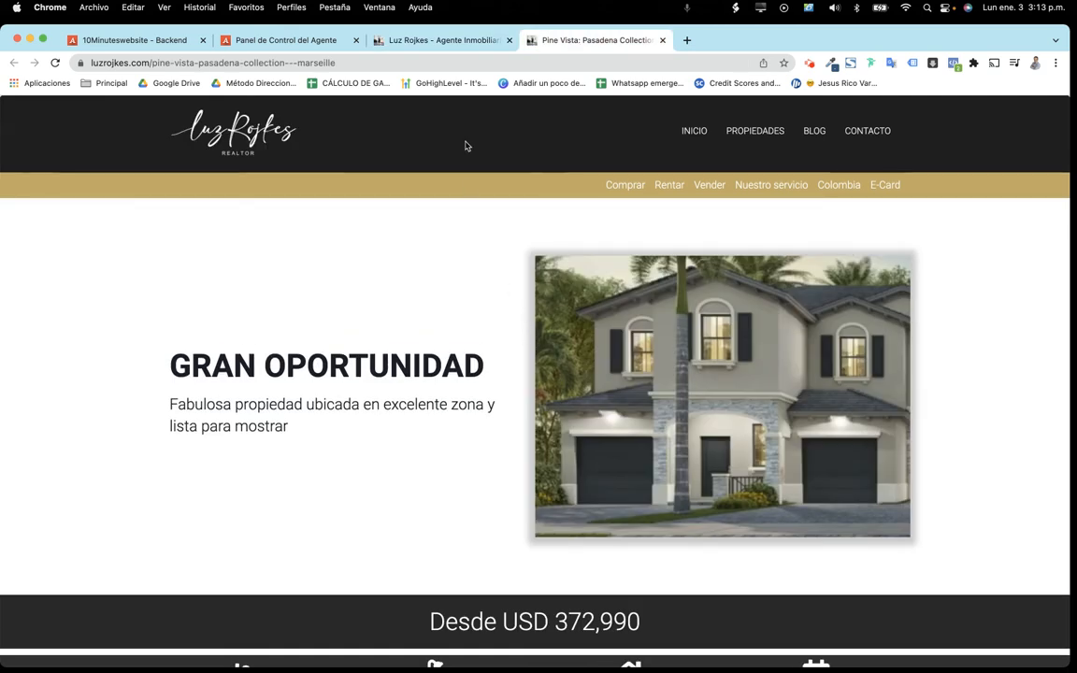
click(662, 40)
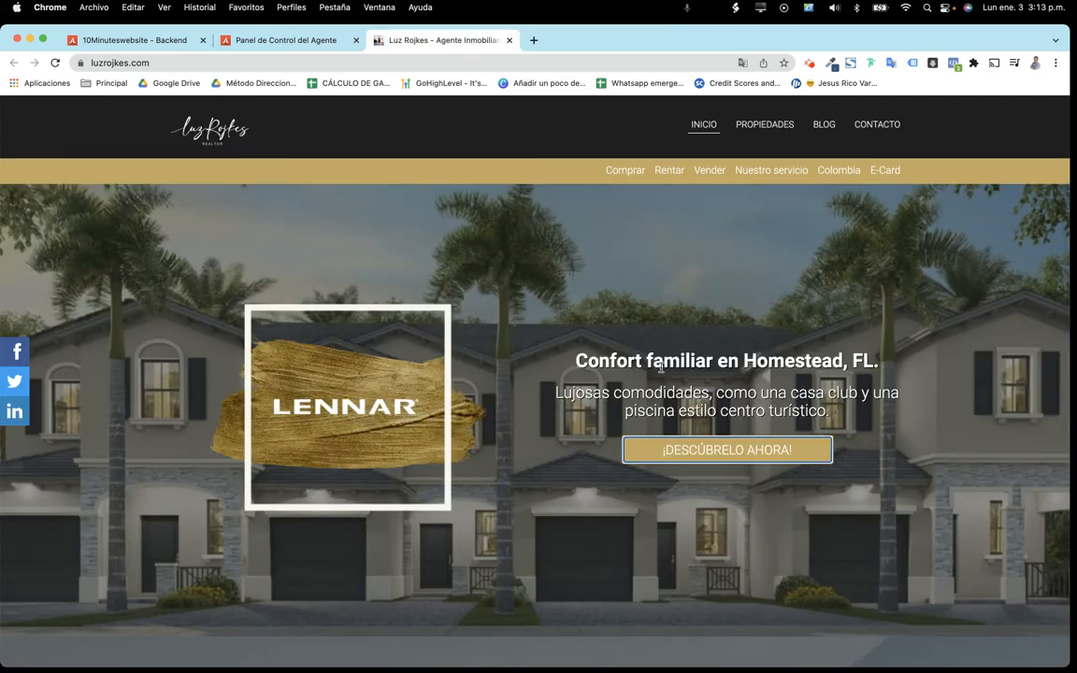
click(309, 41)
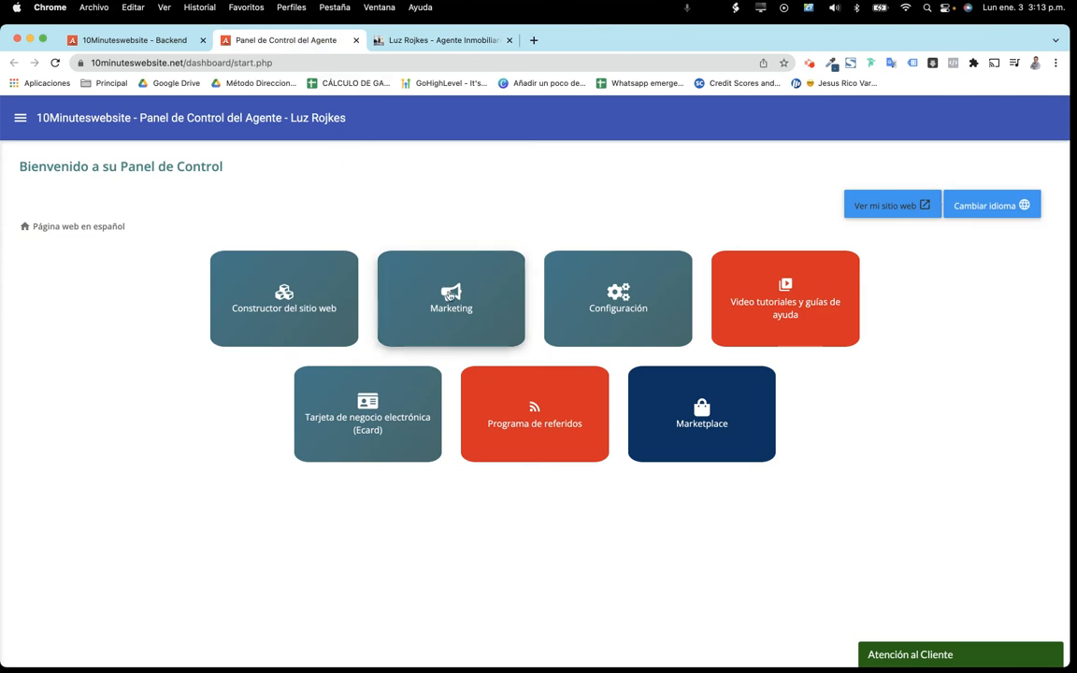
Start a Propiedades en venta landing page under Marketing > Páginas de aterrizaje, keeping template ONE
click(404, 262)
click(449, 305)
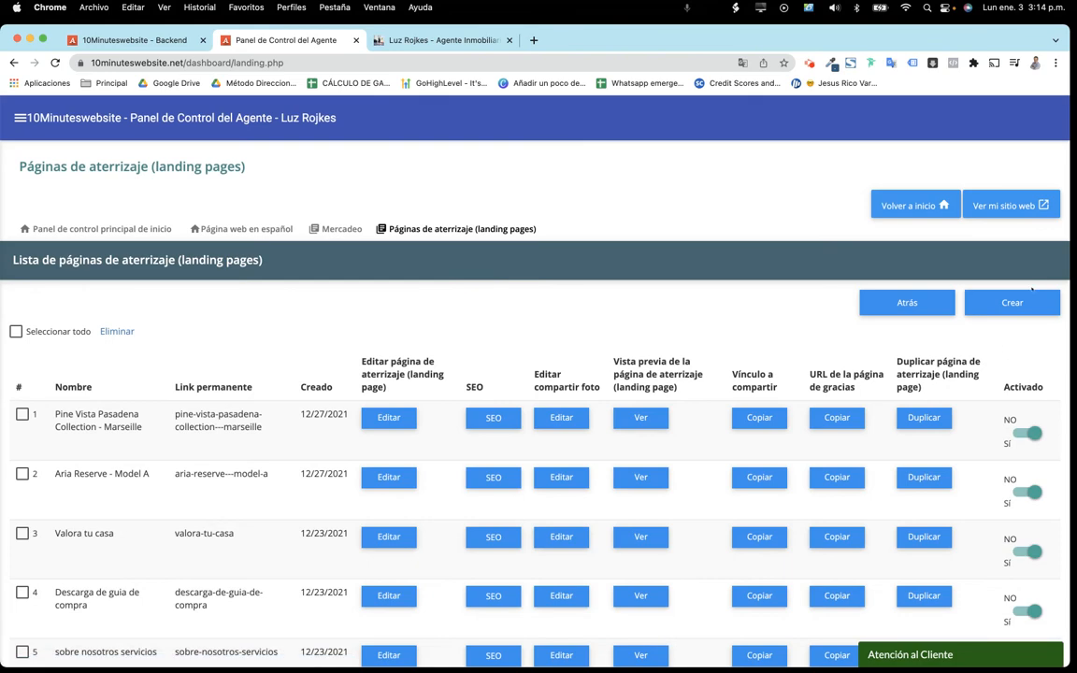
click(1015, 304)
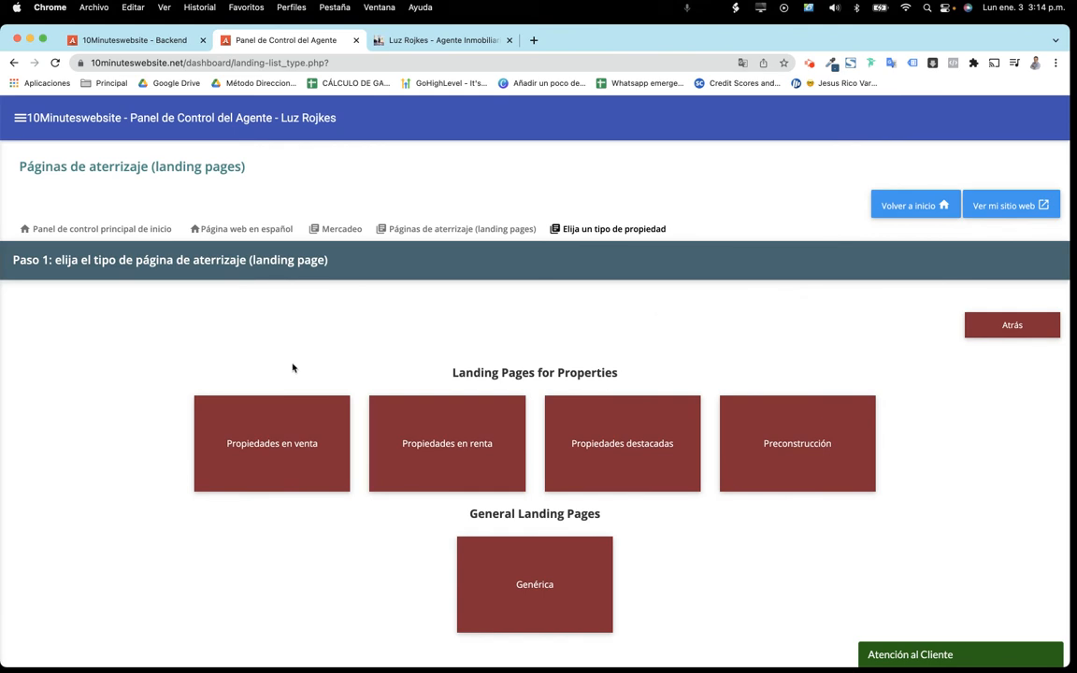
click(290, 438)
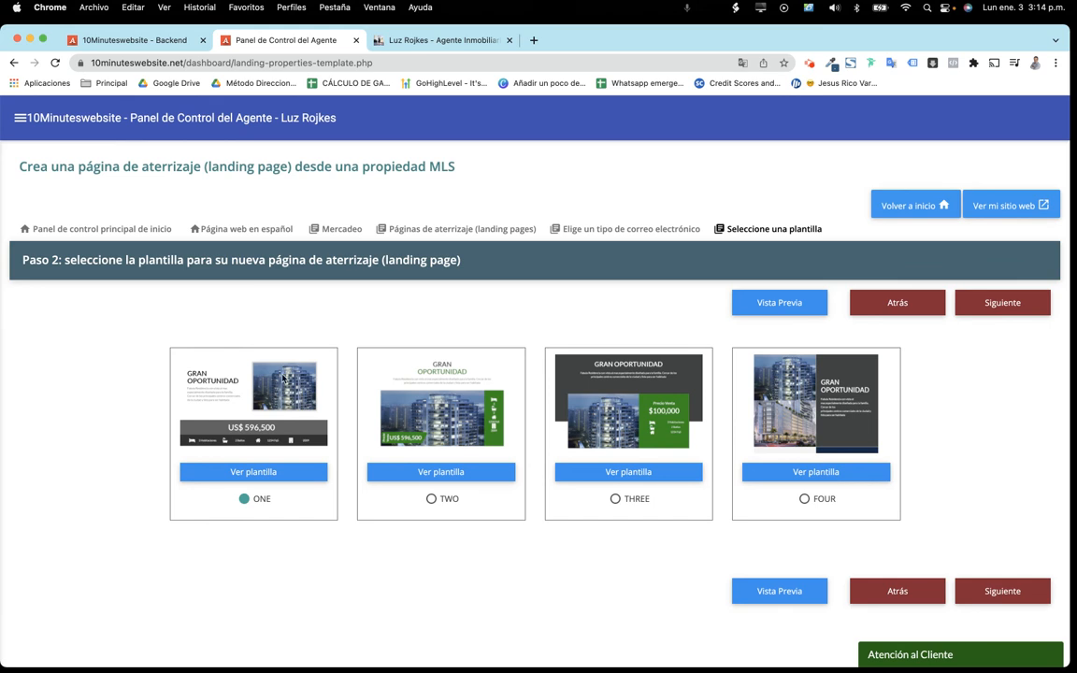
click(1001, 303)
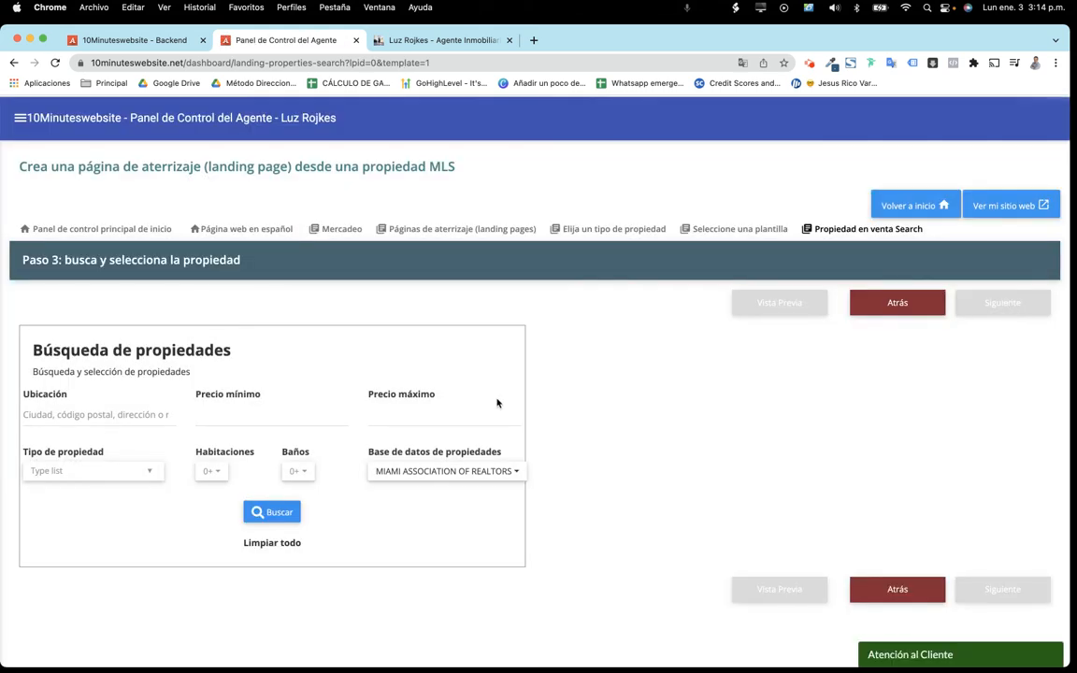
click(281, 513)
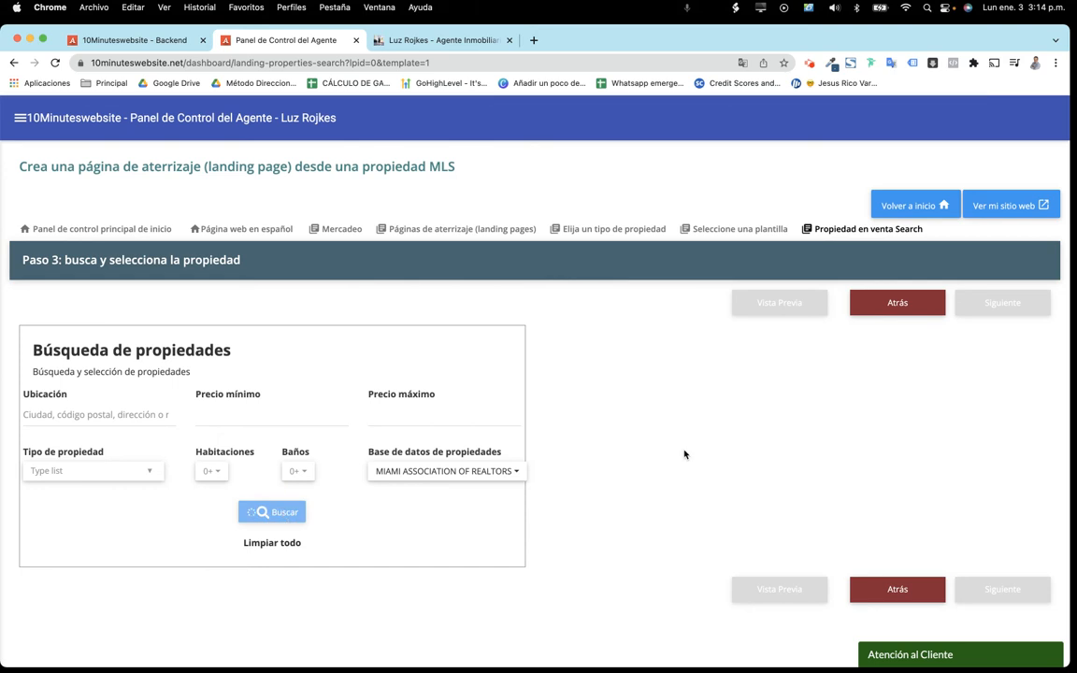
scroll(685, 454, down, 5)
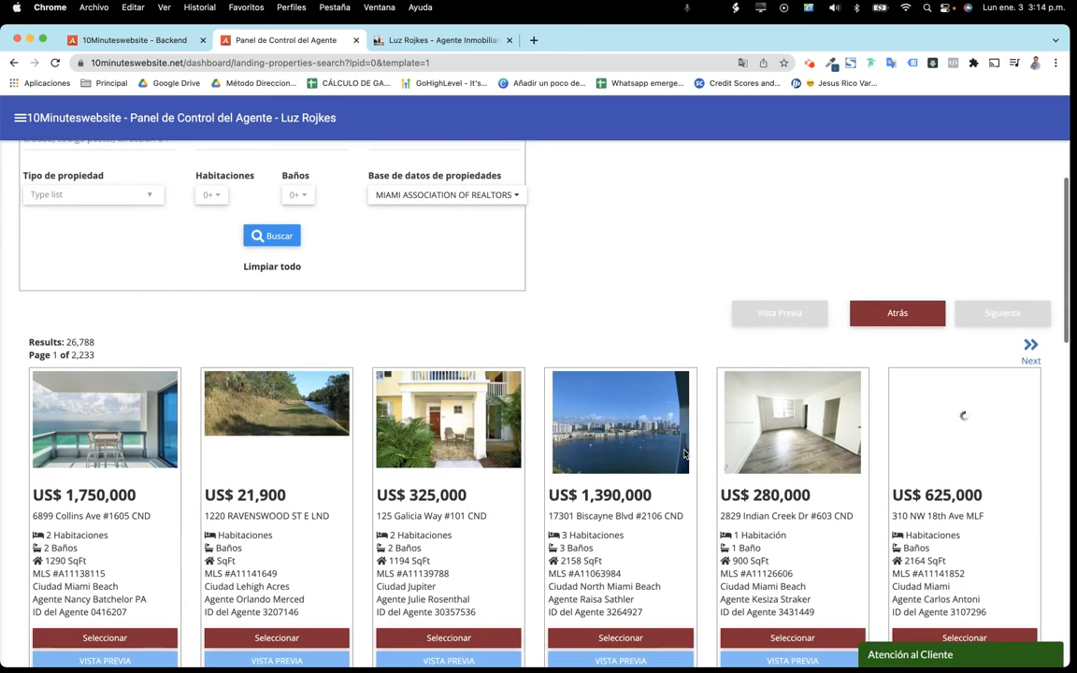
scroll(684, 454, down, 2)
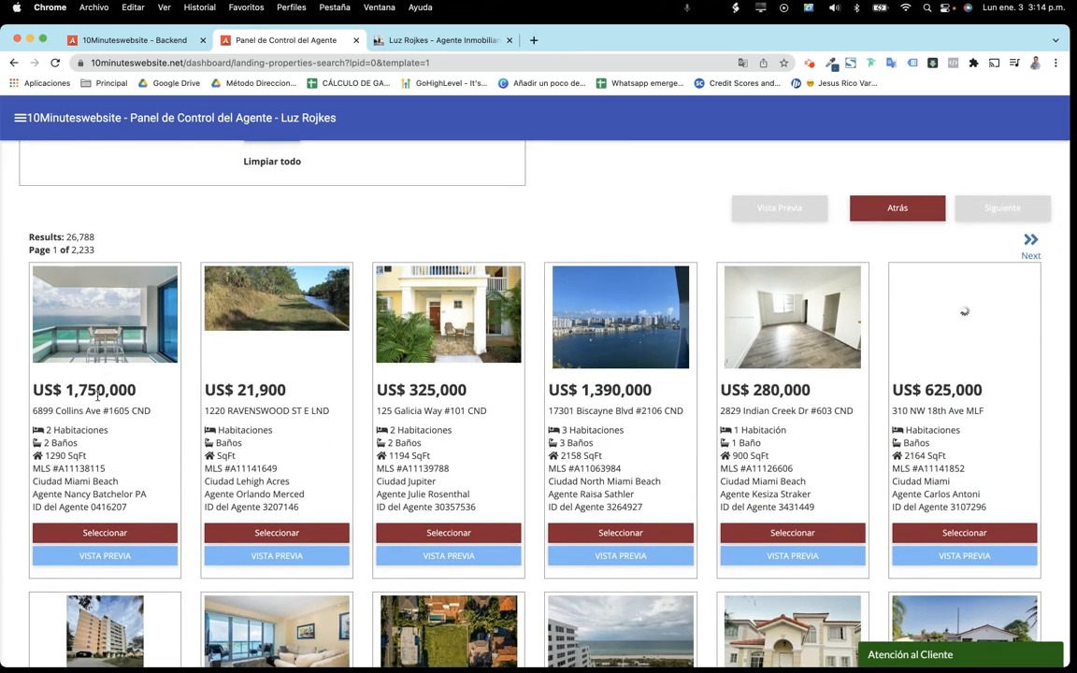
click(113, 534)
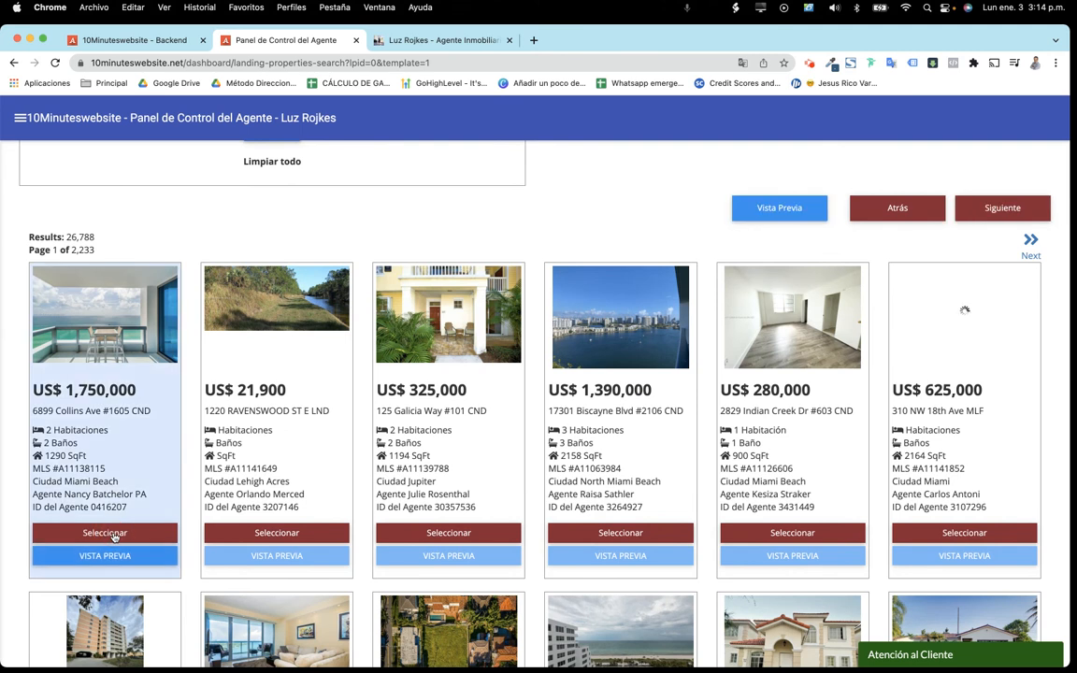
scroll(1013, 224, up, 1)
Create the landing page under its suggested address name and open its preview
click(1007, 240)
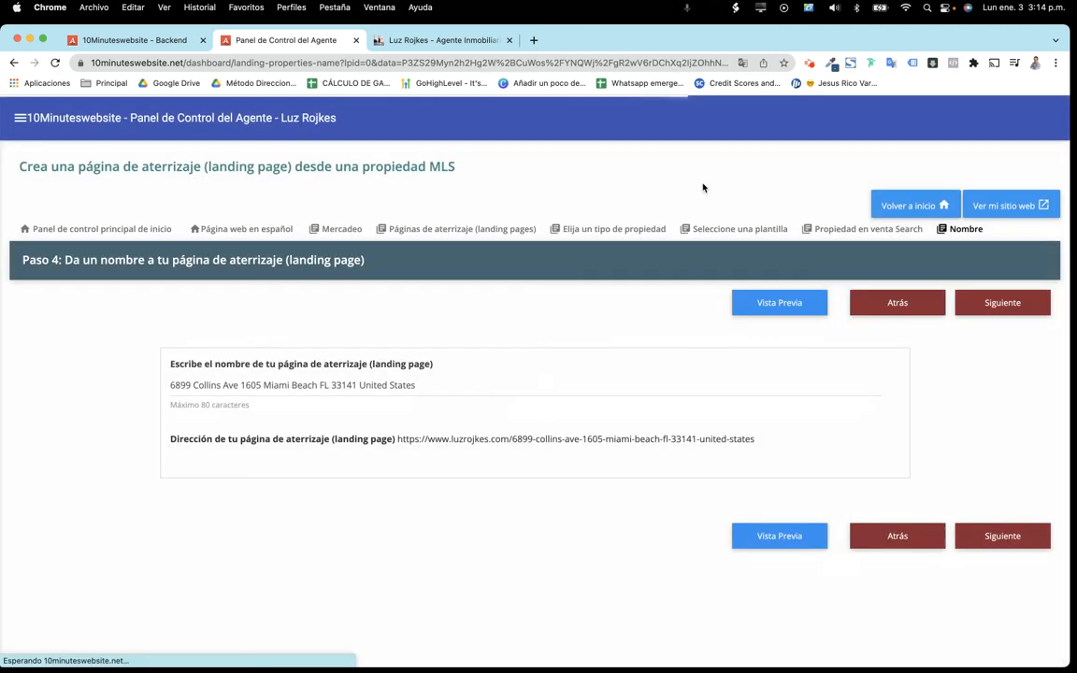
click(983, 306)
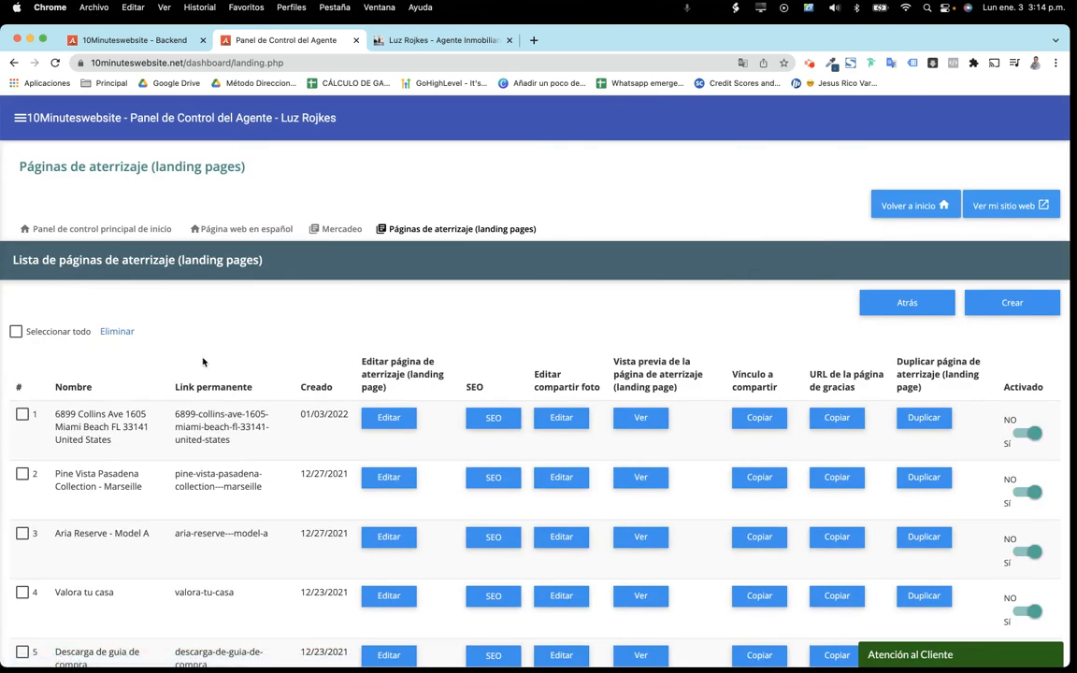
click(642, 419)
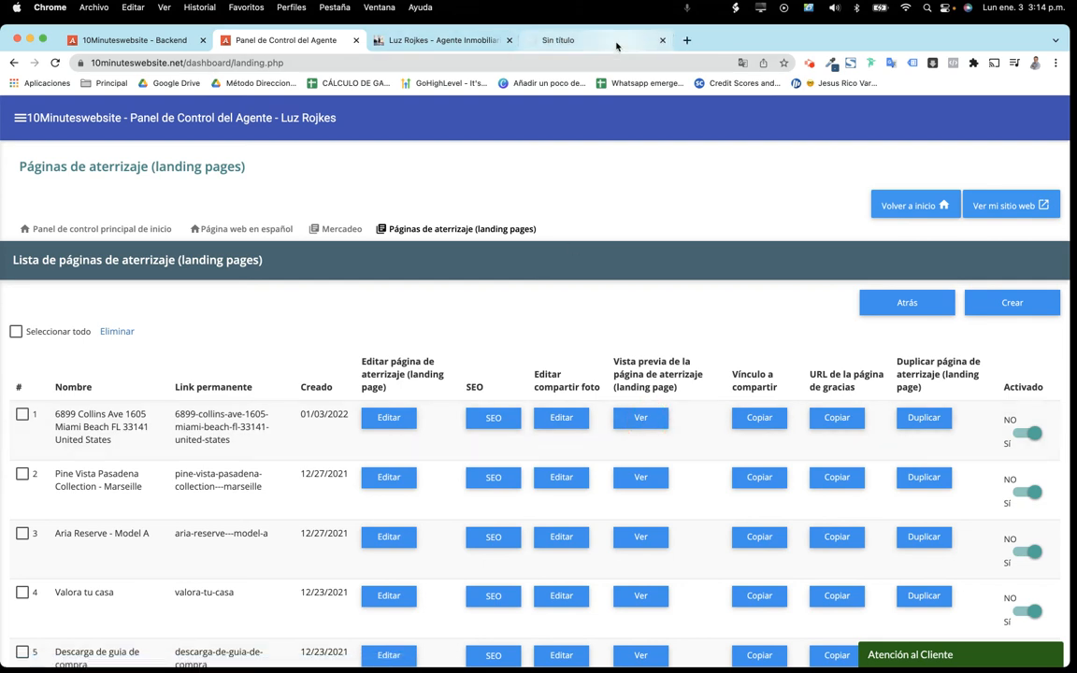
Move the listing tab before the homepage tab and review both the listing page and homepage
drag(631, 44, 479, 43)
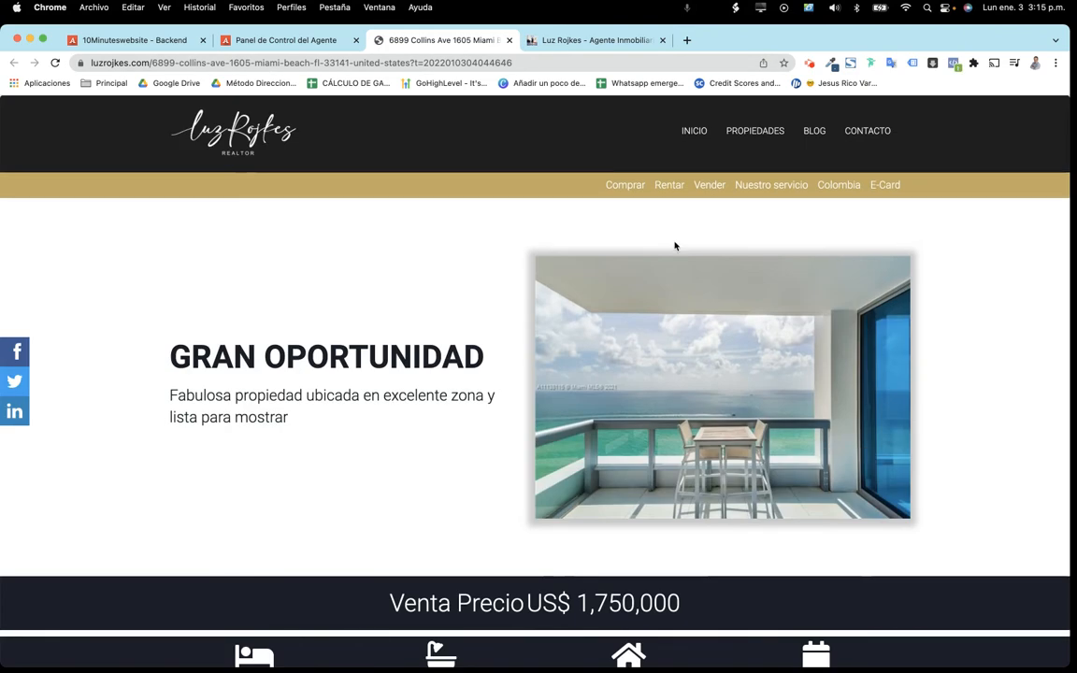
scroll(758, 259, down, 5)
scroll(758, 259, down, 10)
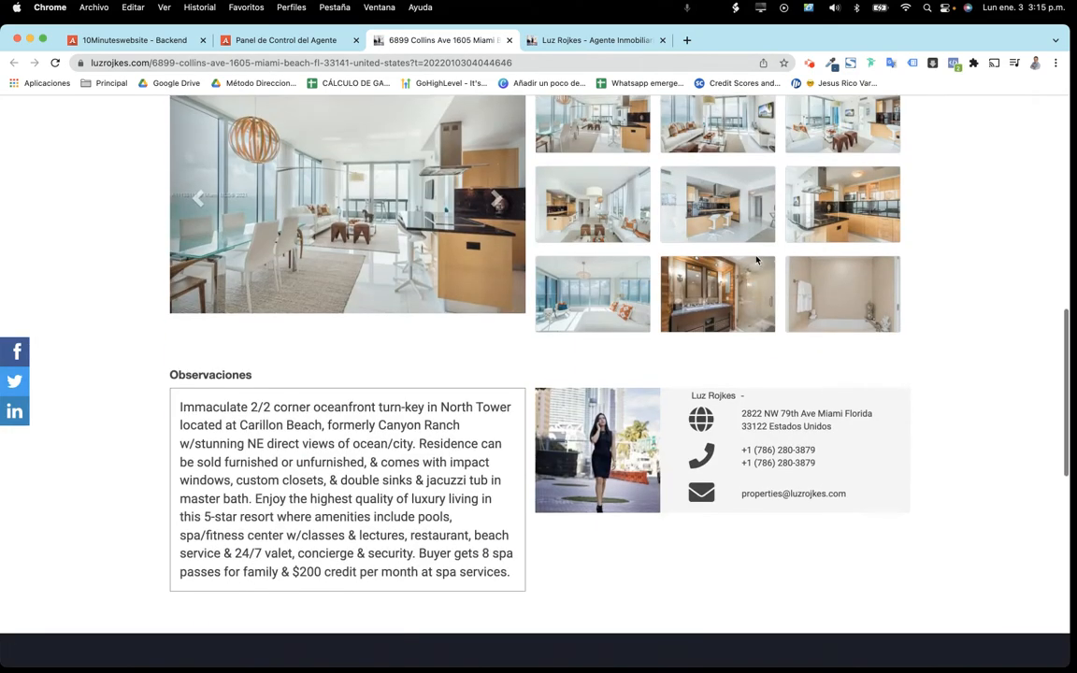
scroll(757, 259, up, 15)
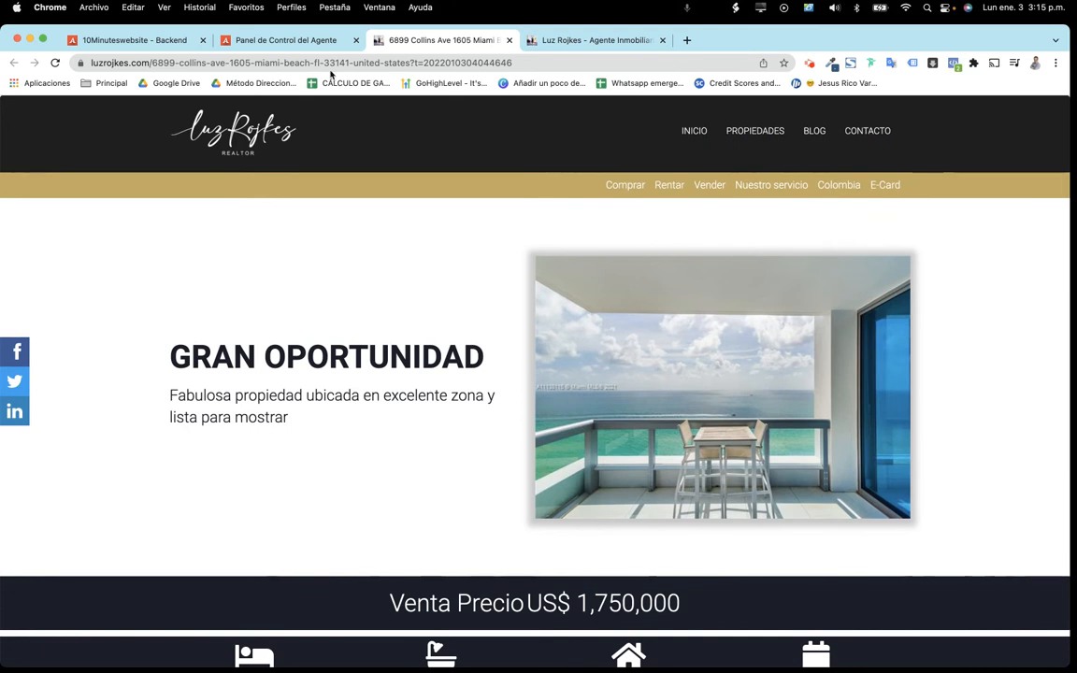
click(542, 40)
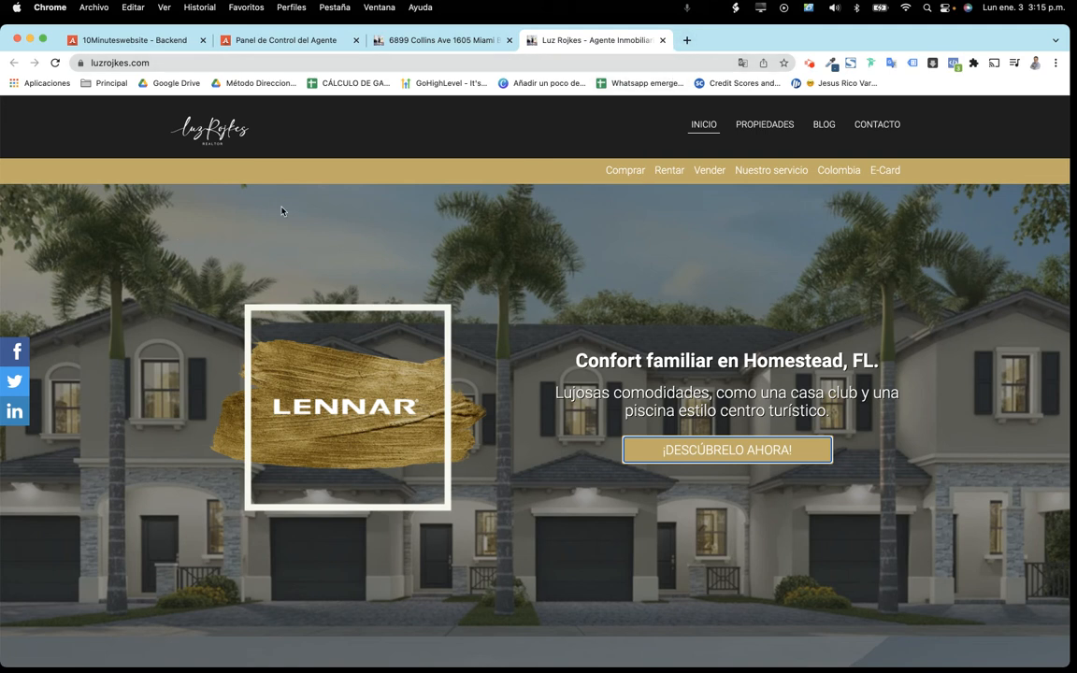
click(439, 39)
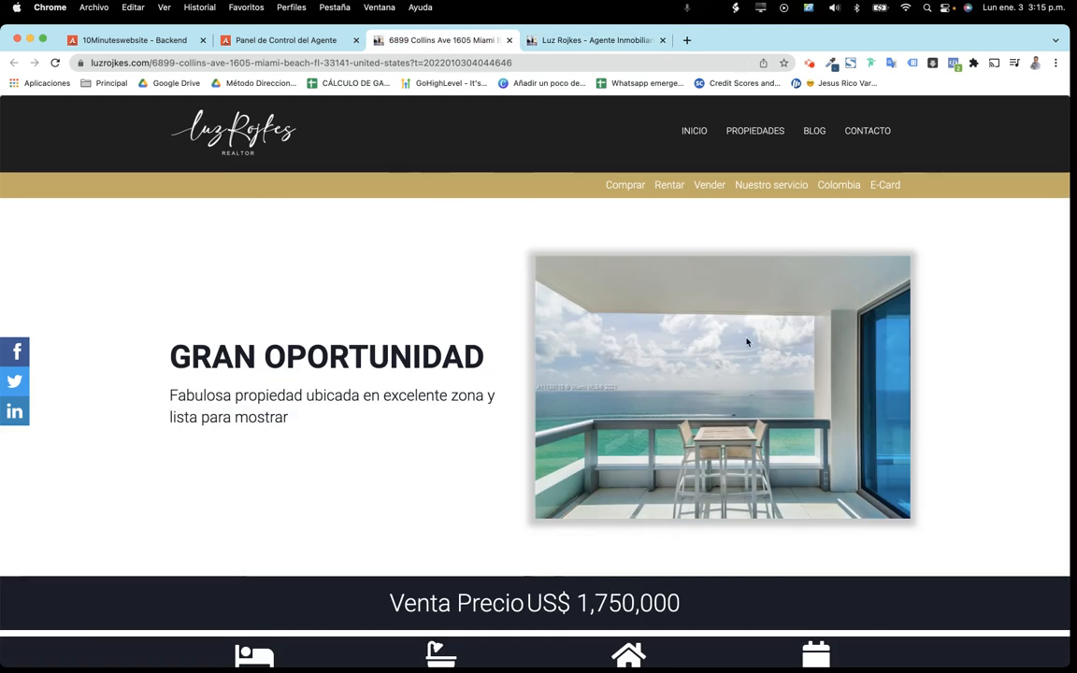
scroll(649, 457, down, 10)
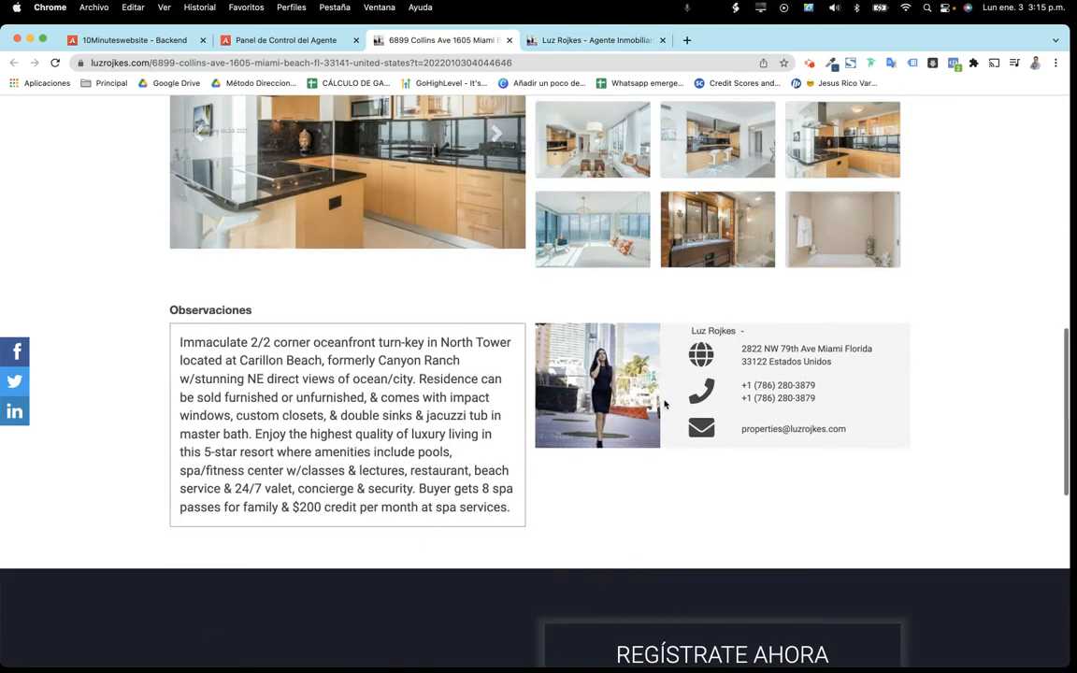
scroll(664, 404, up, 10)
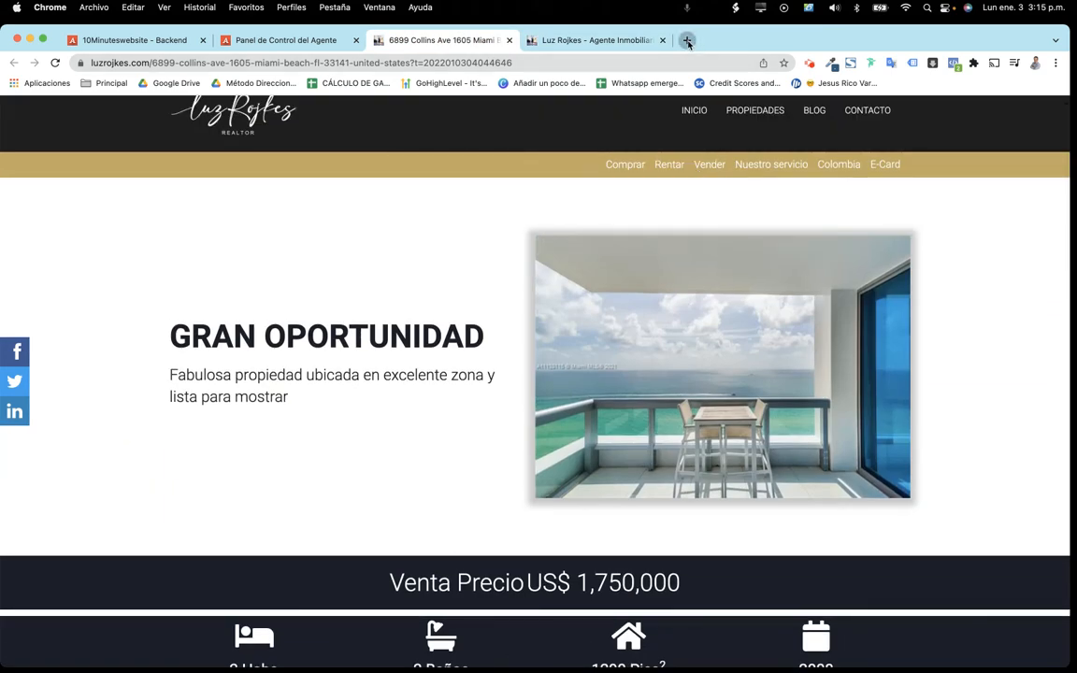
Go to canva.com in a new browser tab
click(687, 40)
text(canva)
key(Return)
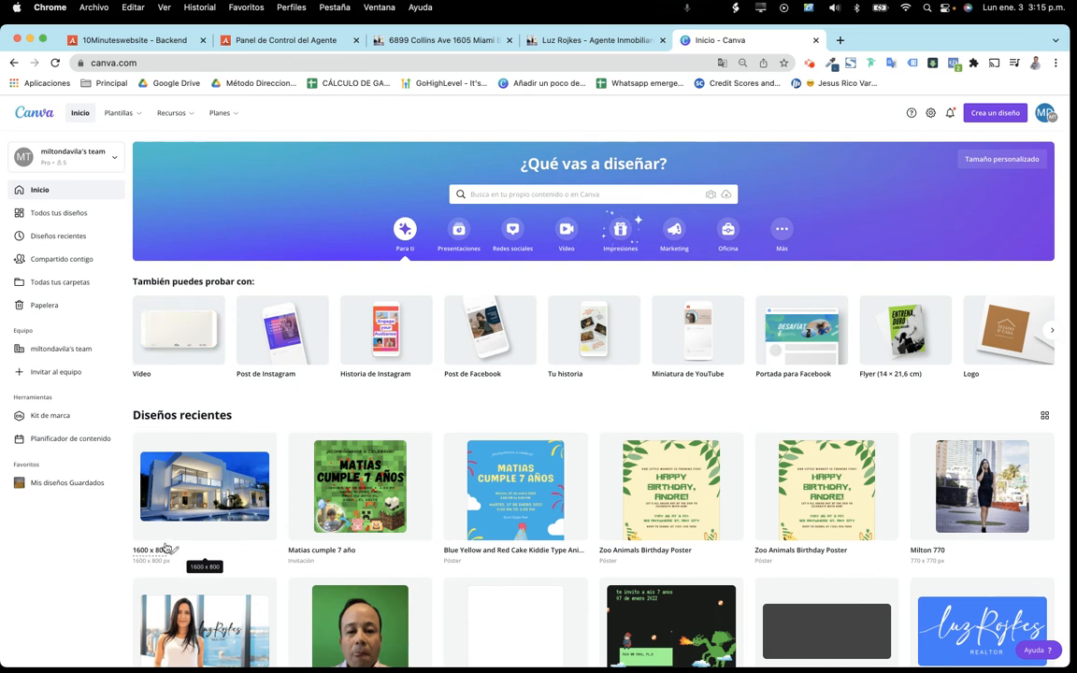
Create a blank Canva design with a custom size of 1600 × 800 px
click(993, 116)
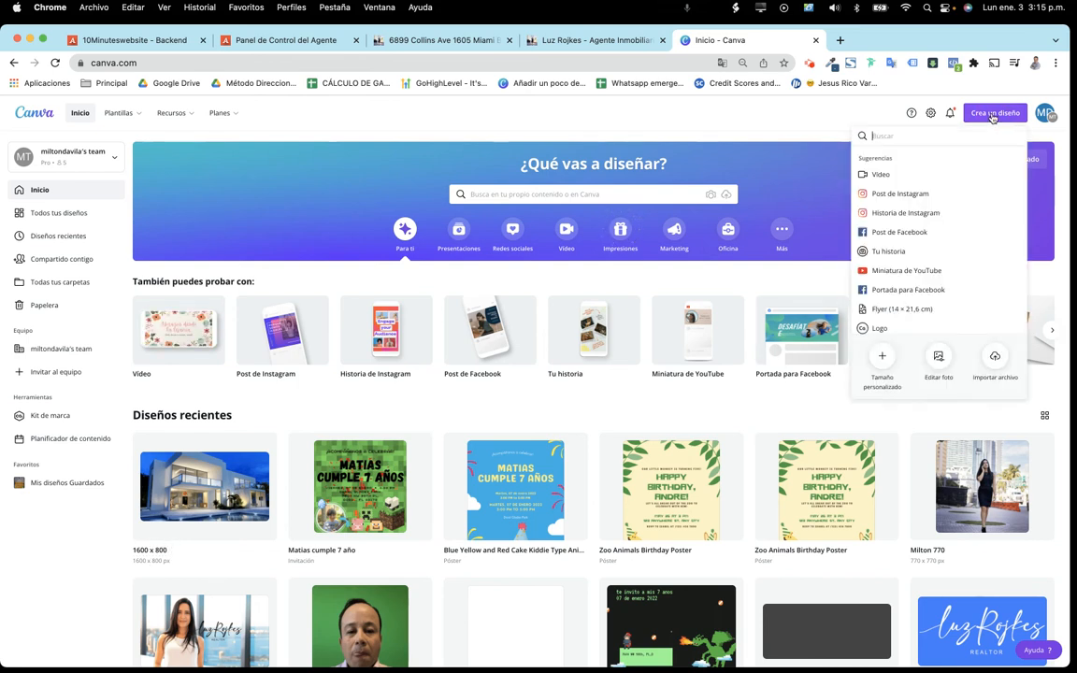
click(882, 356)
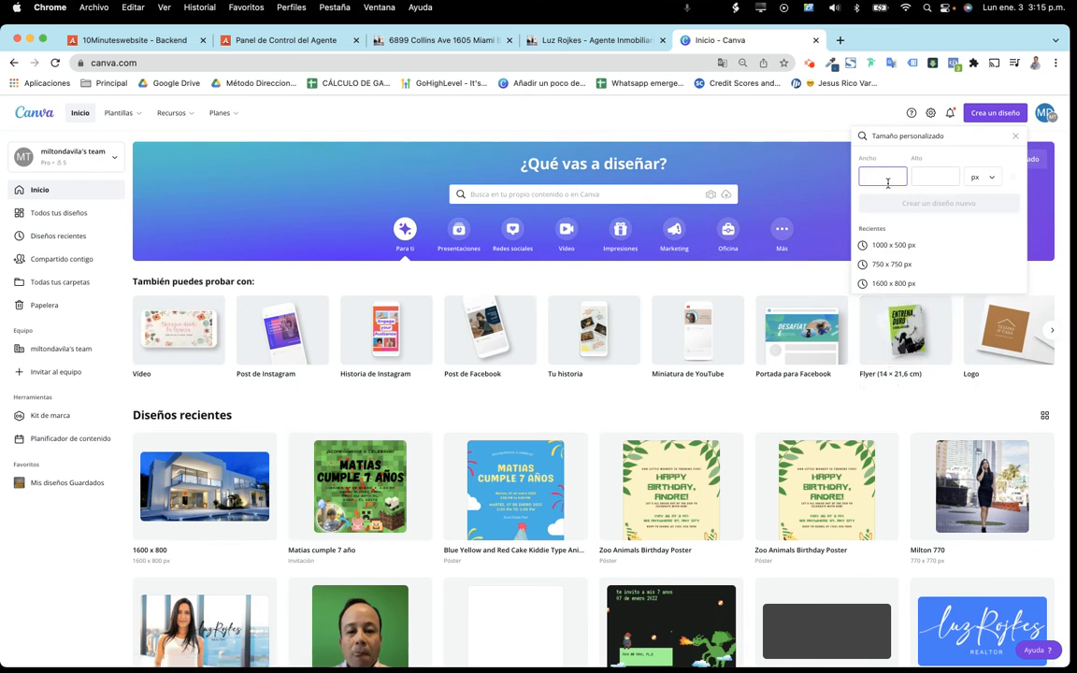
click(926, 176)
text(800)
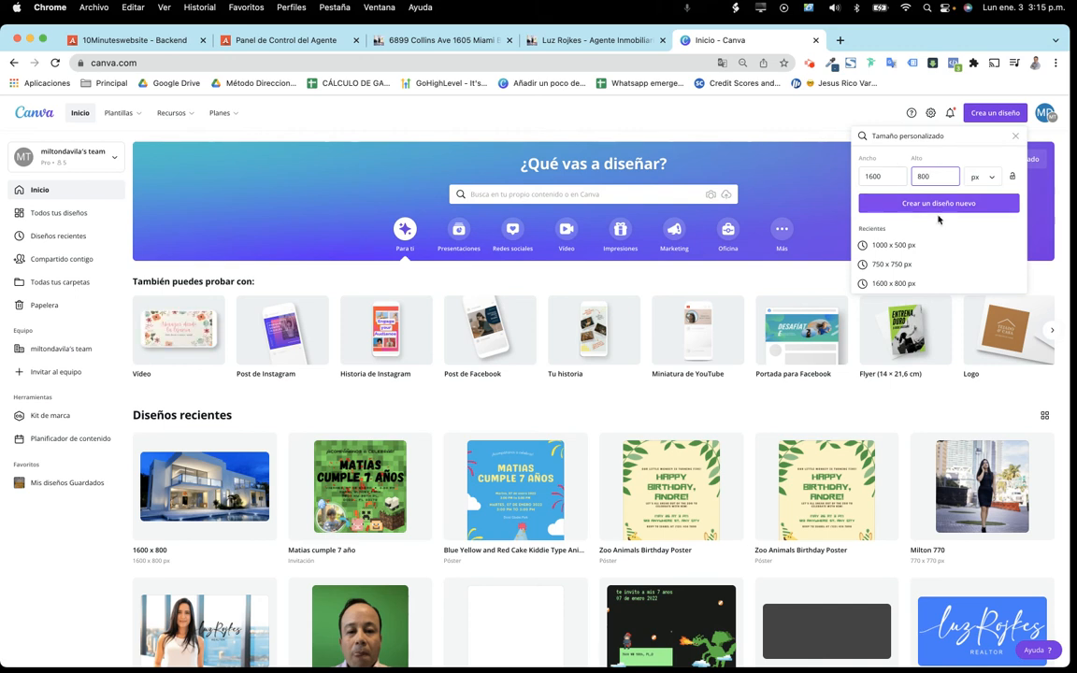
click(889, 203)
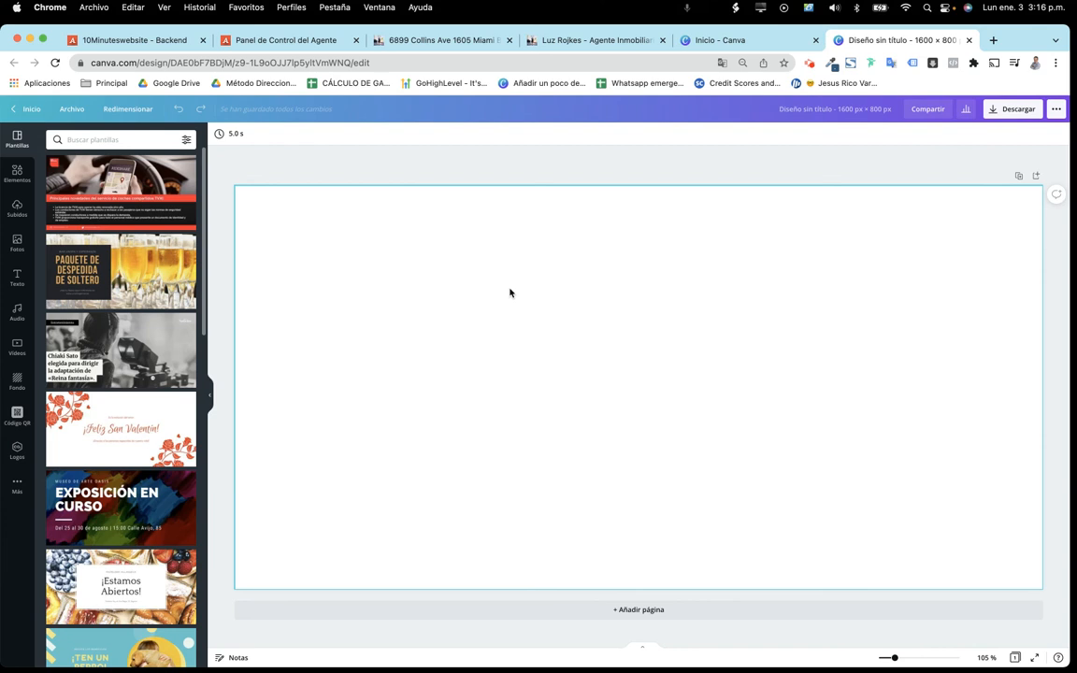
click(17, 245)
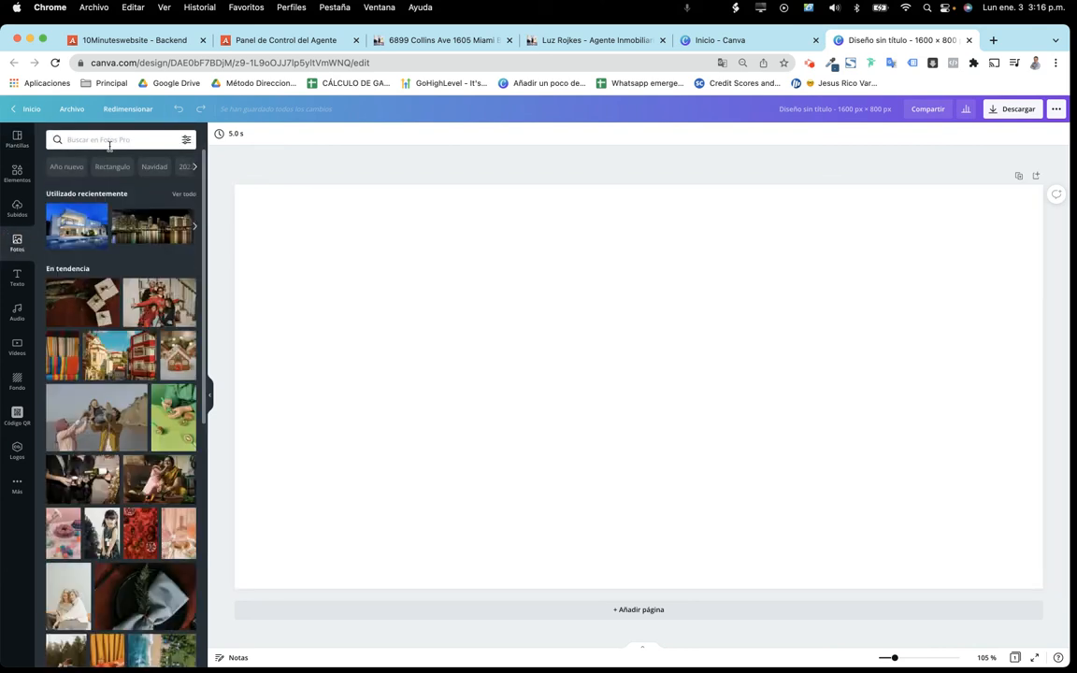
Fill the design with the house photo and download it as JPG, saving casa.jpeg over the old file
drag(71, 239, 246, 194)
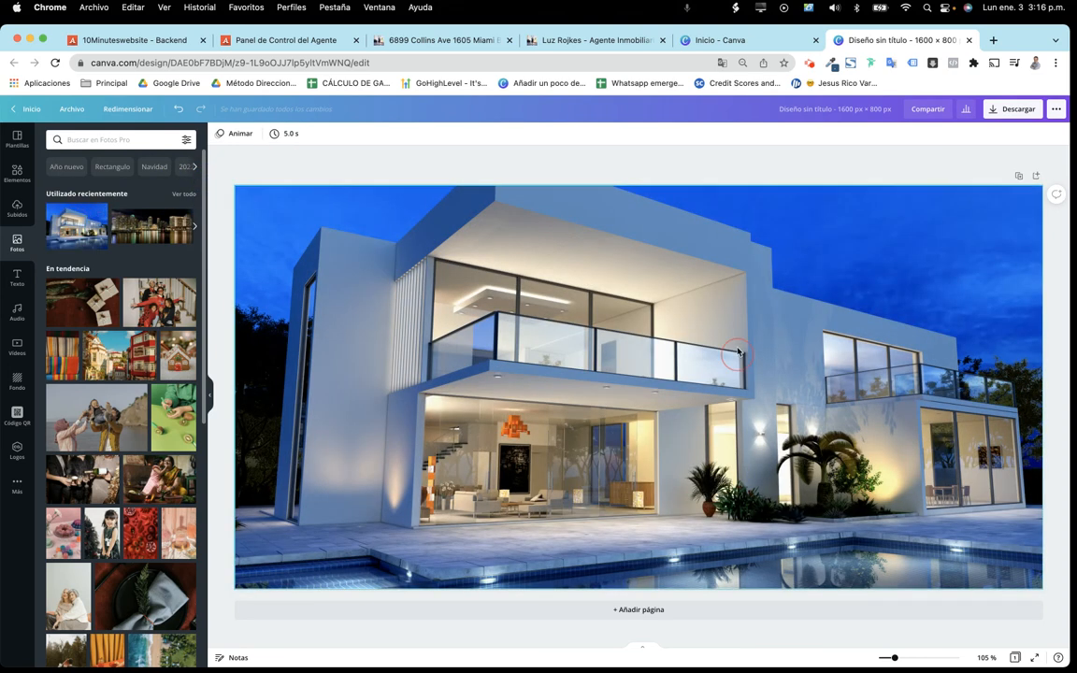
click(736, 309)
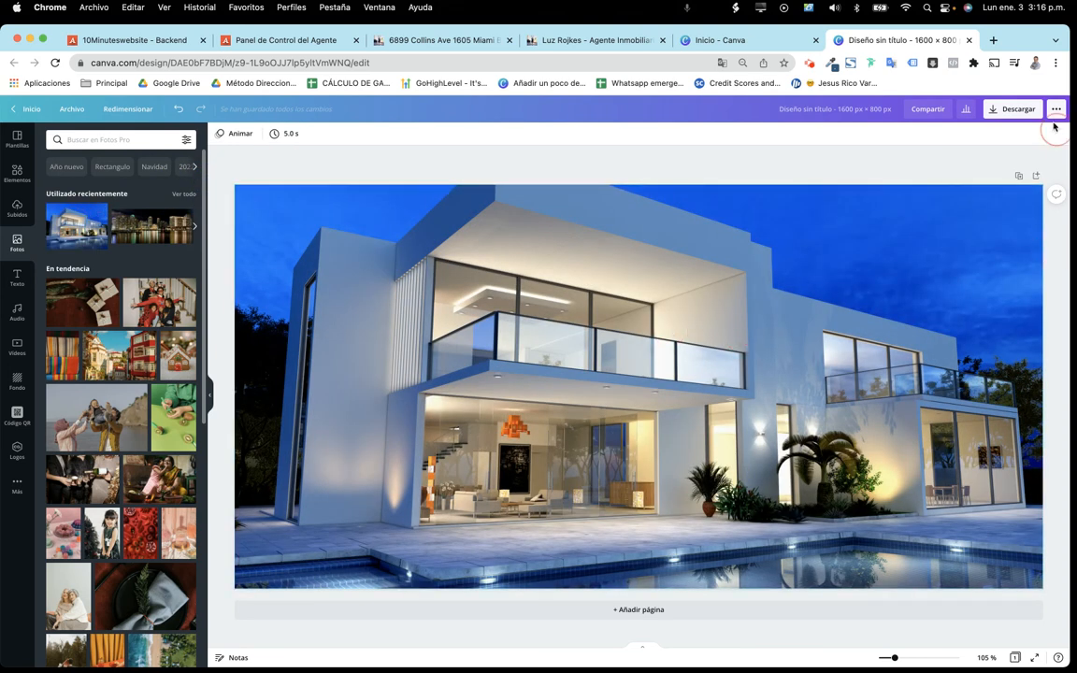
click(1008, 110)
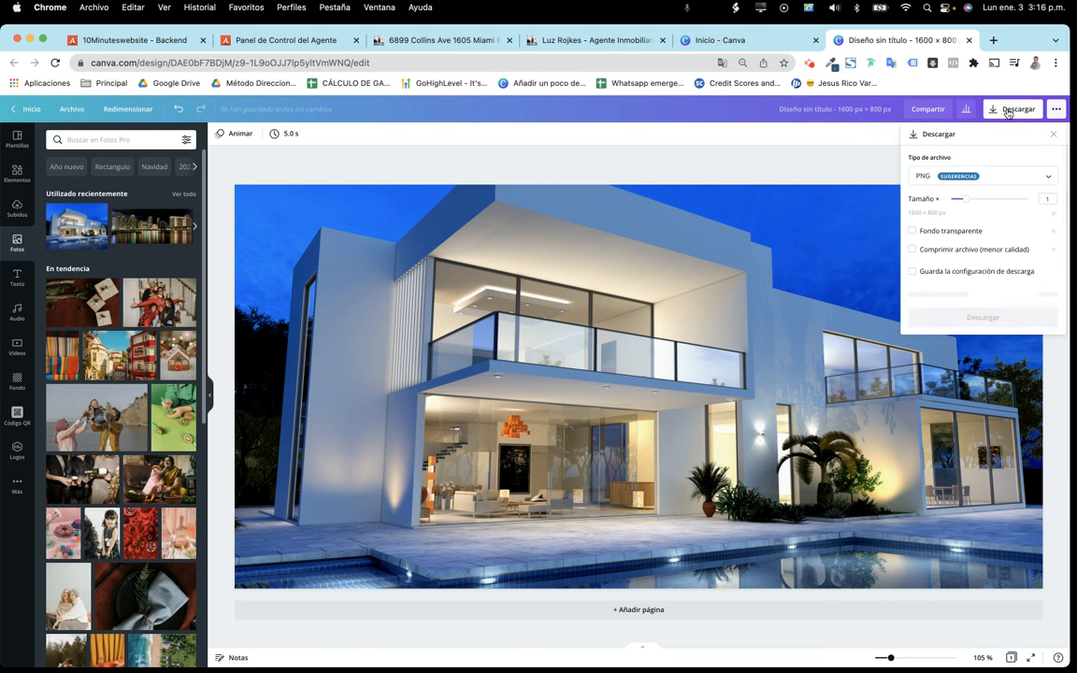
click(935, 175)
click(934, 209)
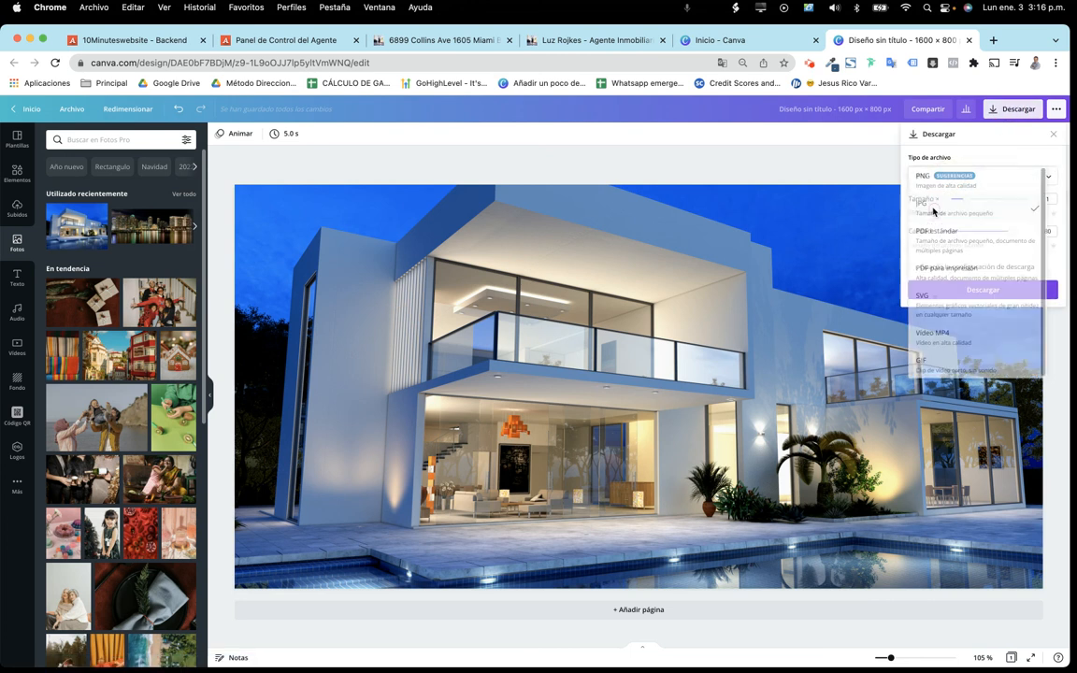
click(995, 290)
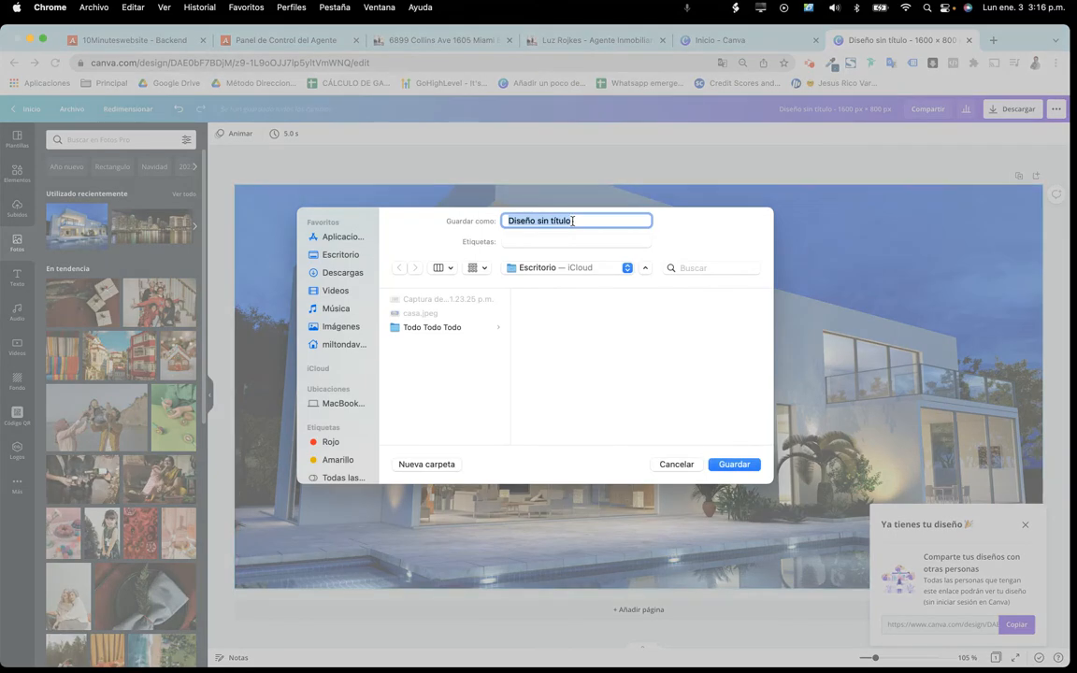
text(casa)
click(734, 465)
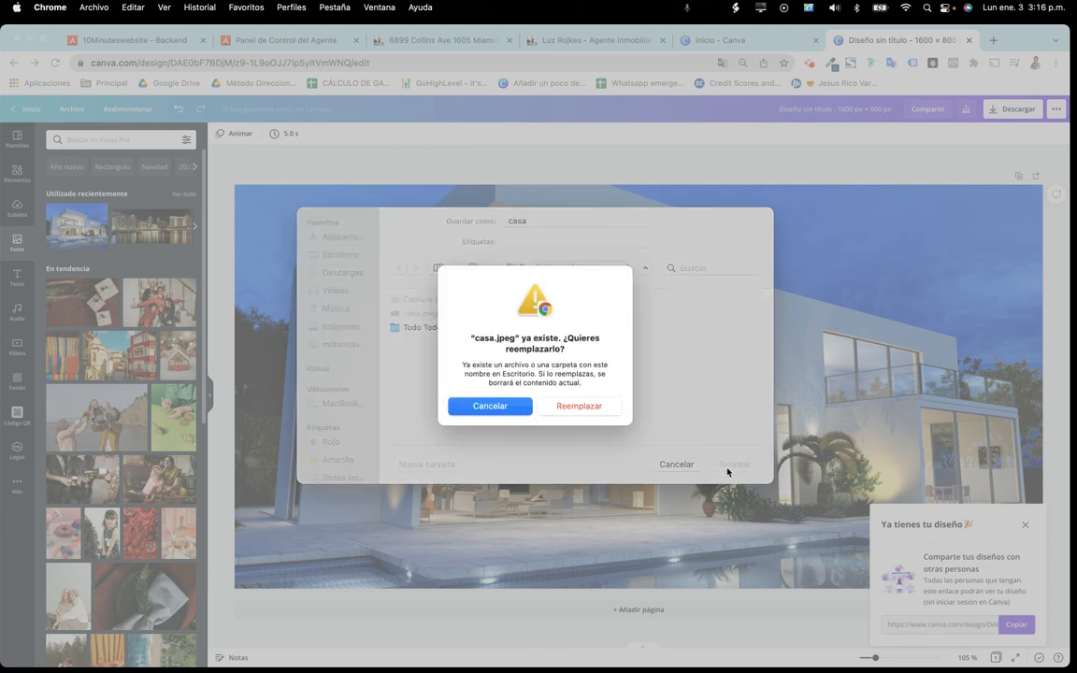
click(608, 408)
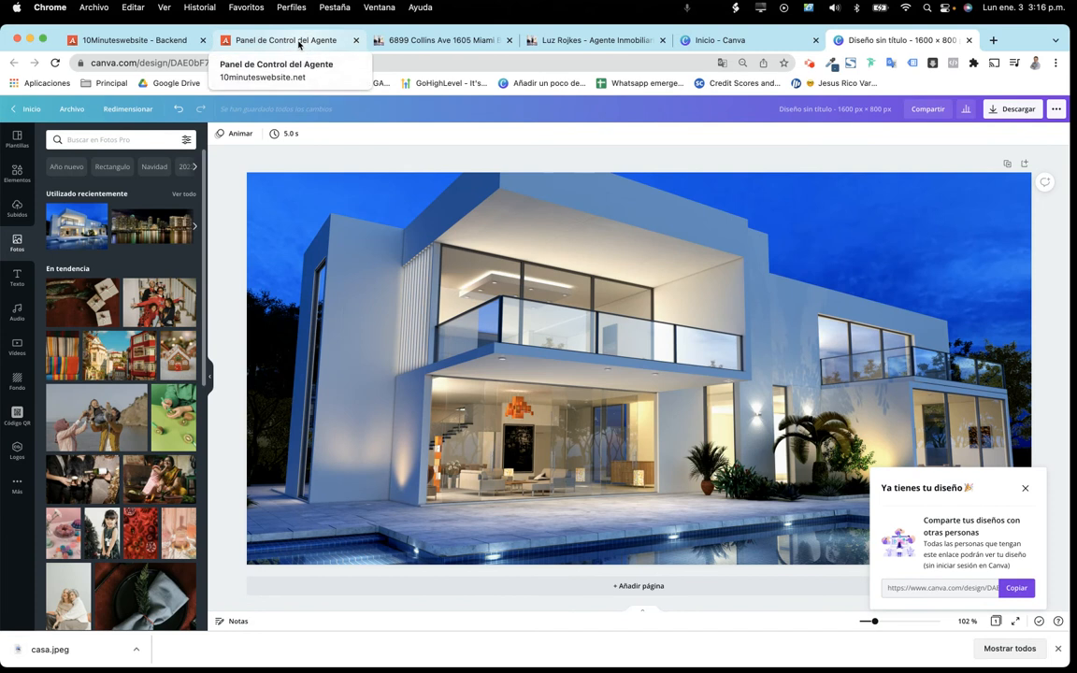
Open the main control panel page, check the live homepage and Collins Ave listing, then return
click(299, 41)
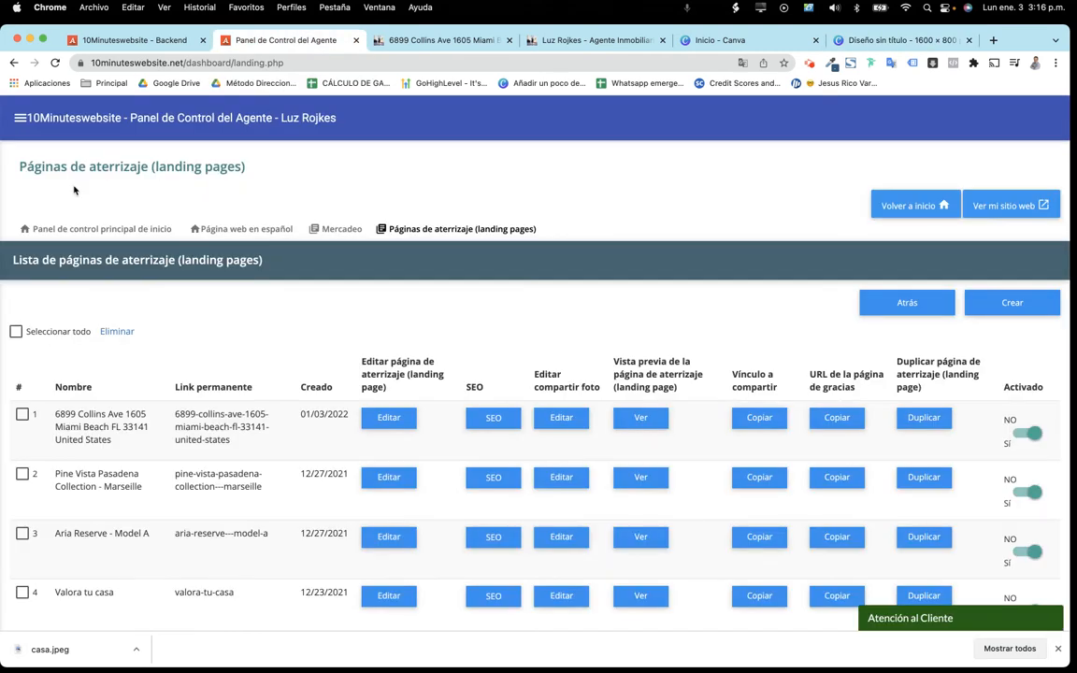
click(127, 231)
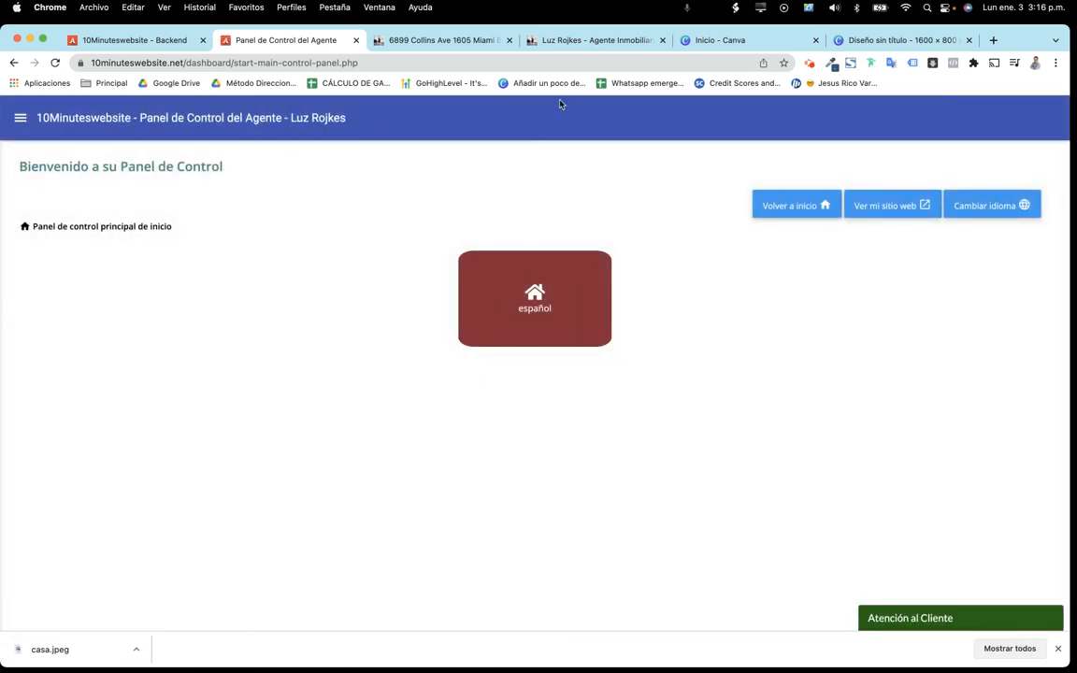
click(573, 42)
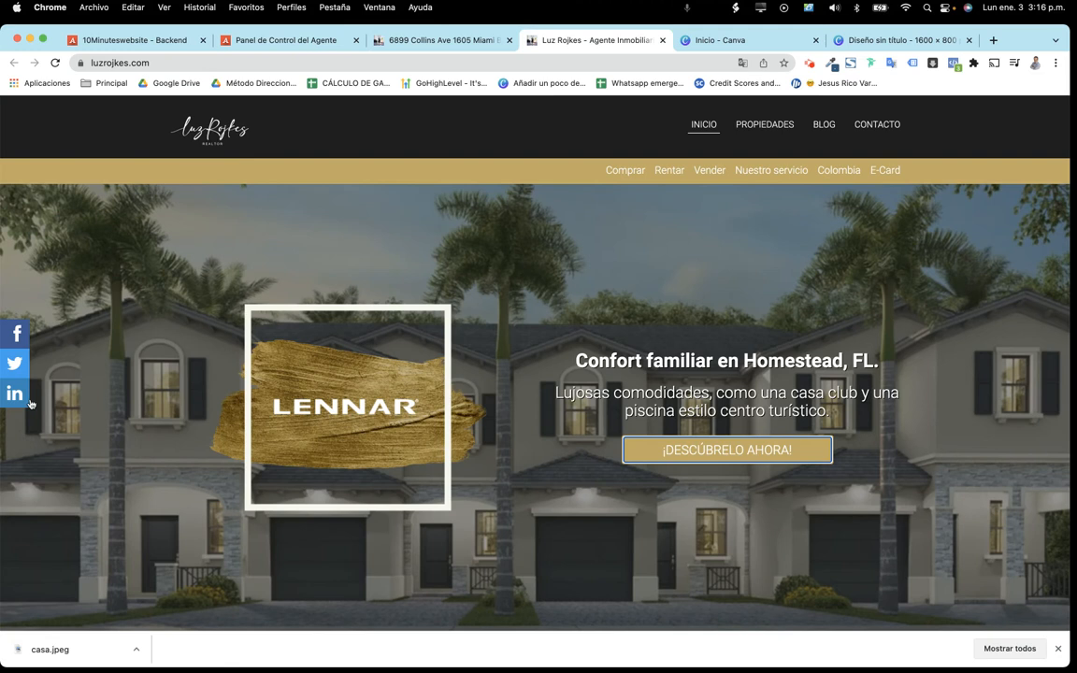
scroll(735, 385, down, 2)
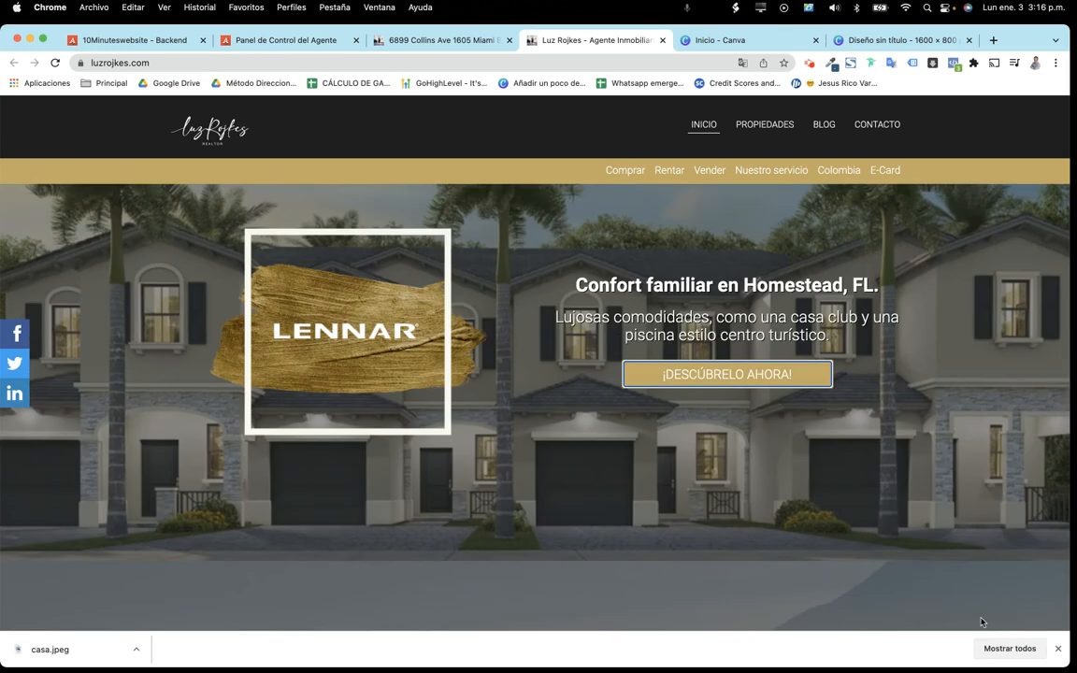
click(1057, 650)
scroll(810, 489, up, 2)
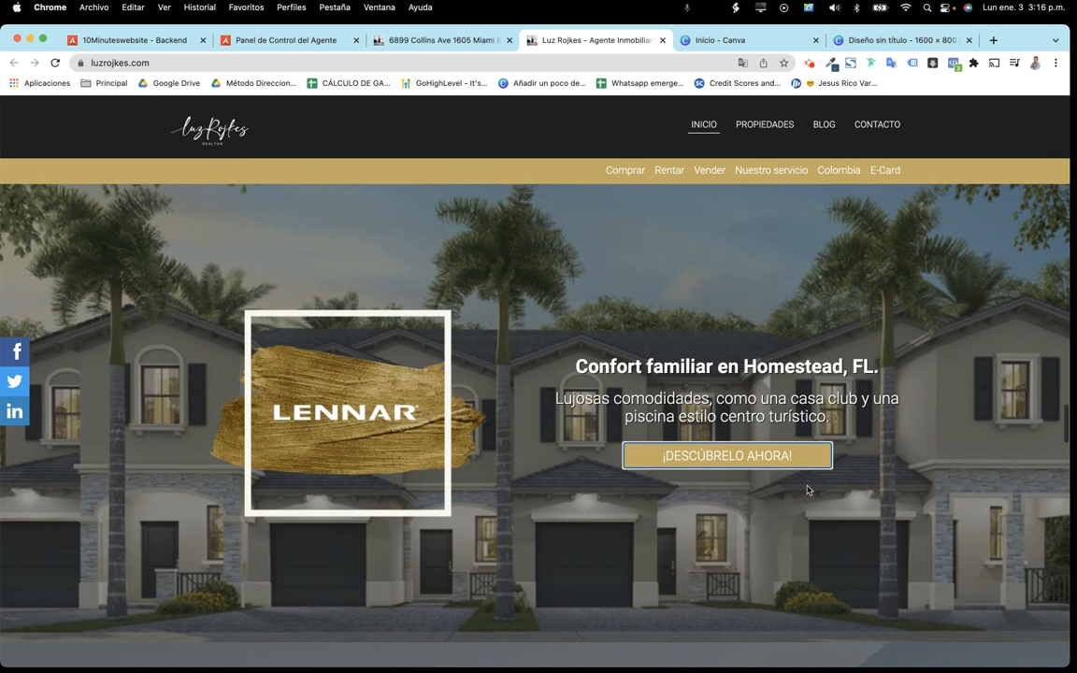
click(438, 39)
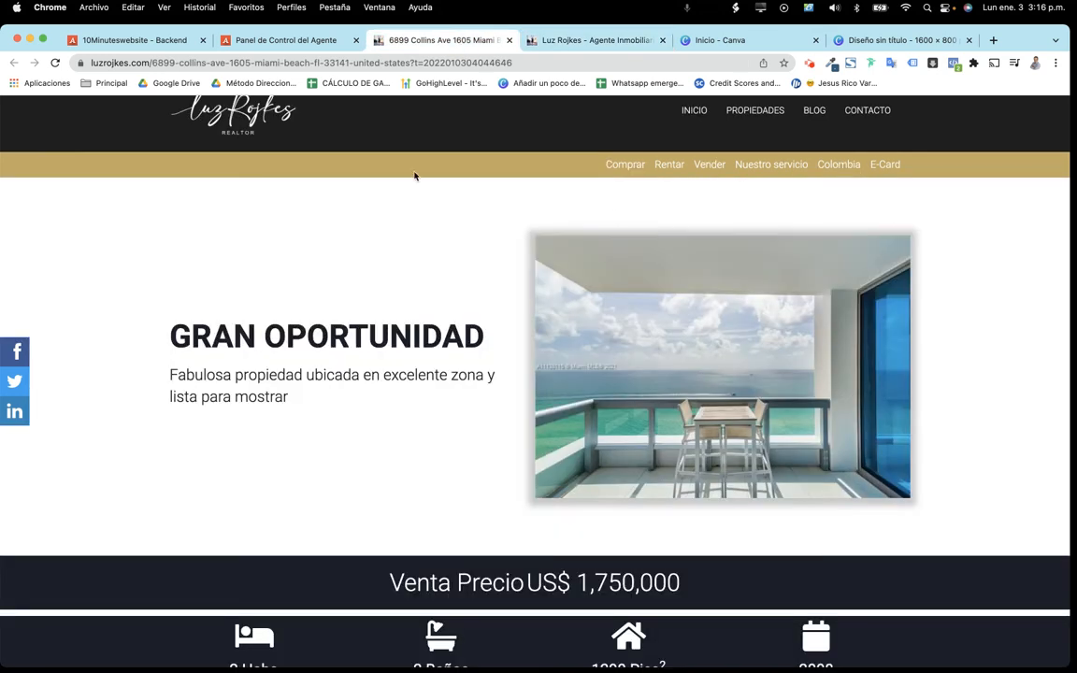
click(307, 42)
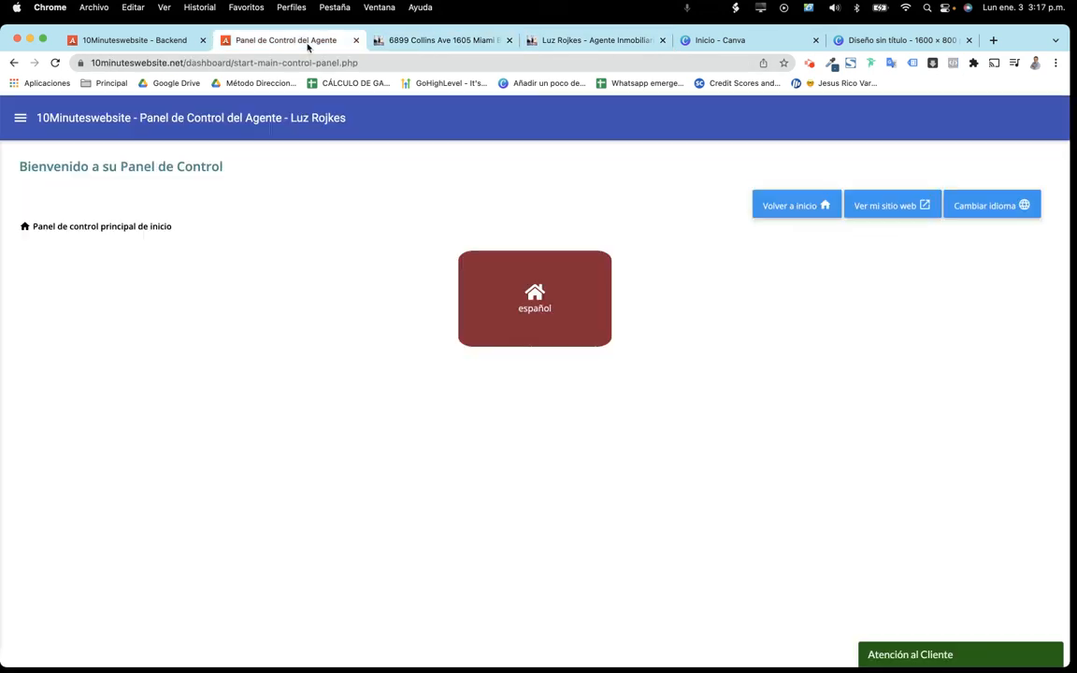
click(487, 301)
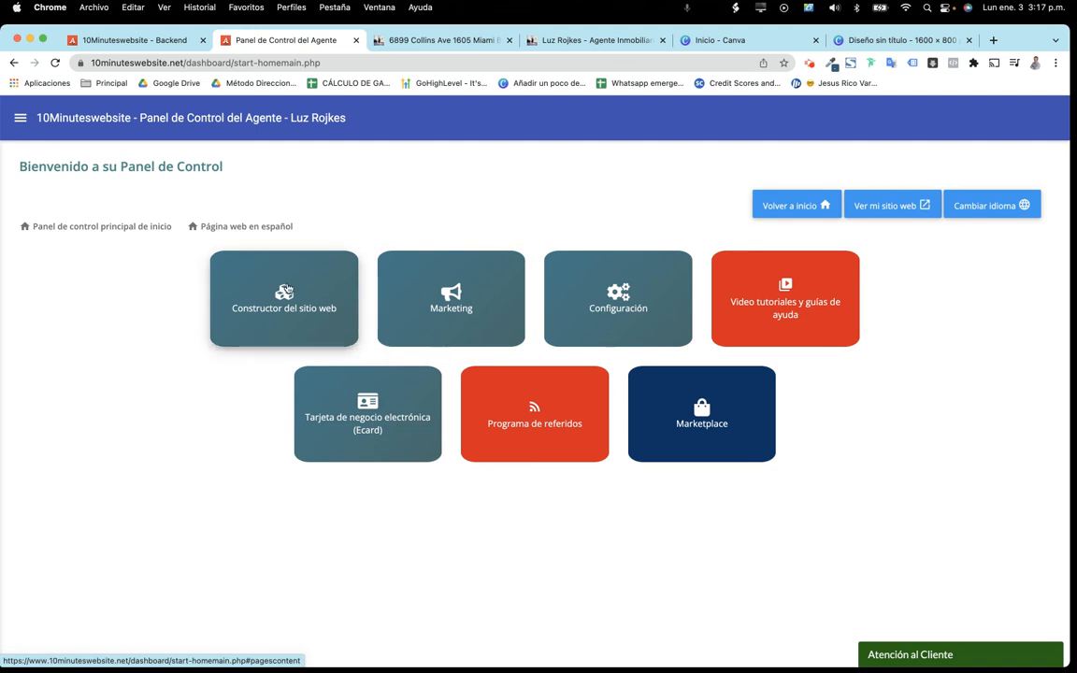
click(286, 286)
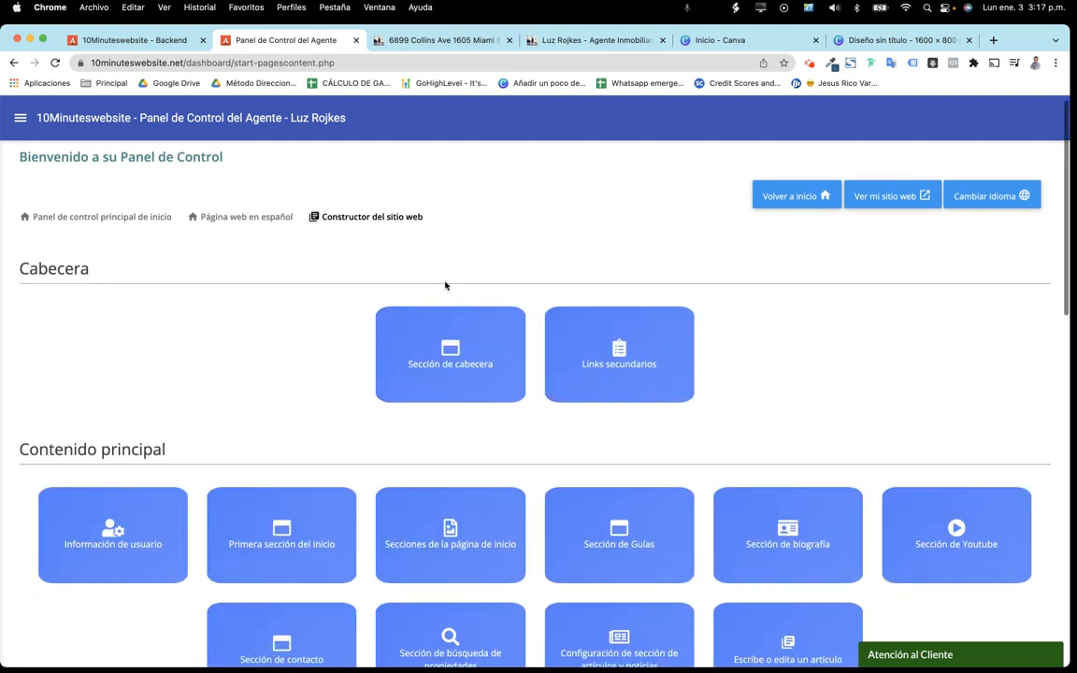
scroll(445, 283, down, 5)
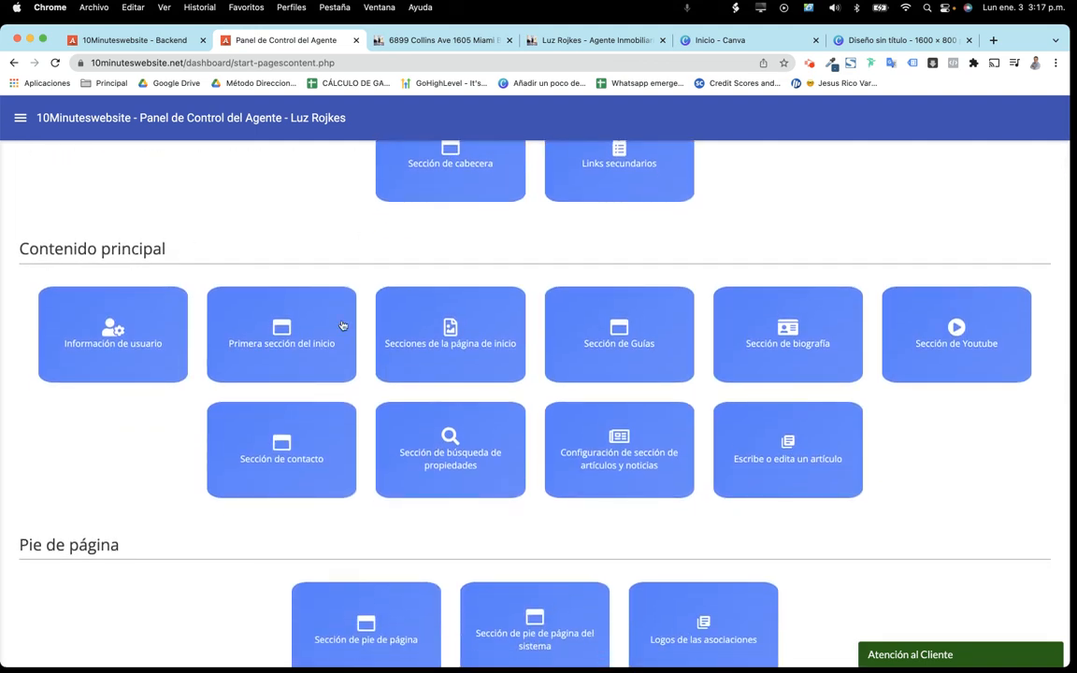
click(475, 342)
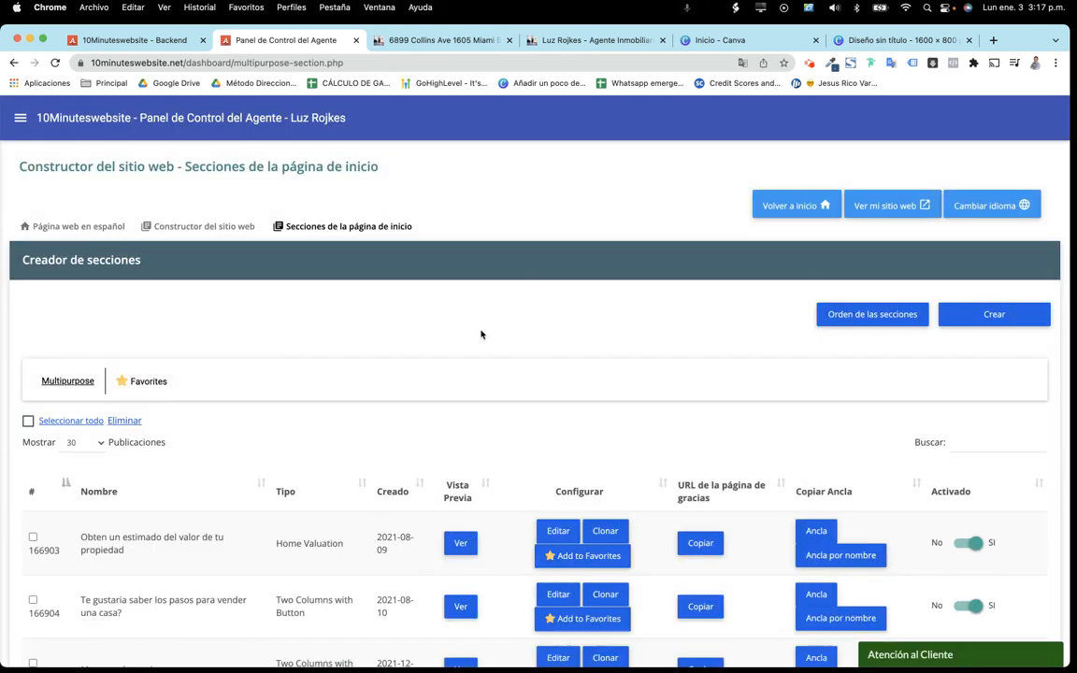
click(996, 318)
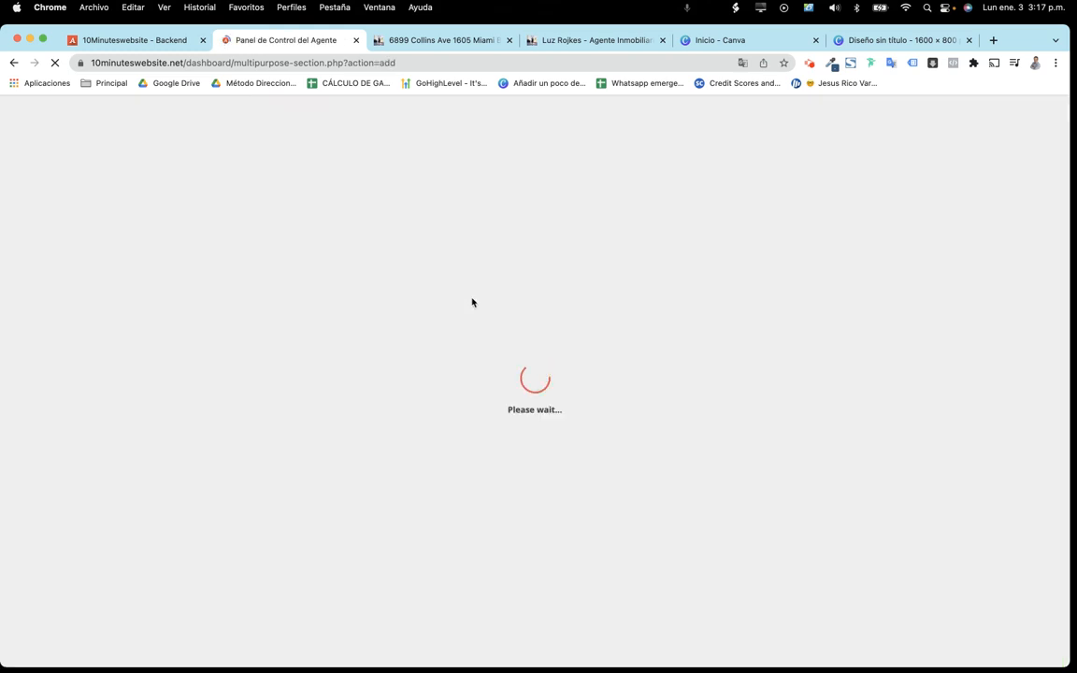
scroll(473, 302, down, 3)
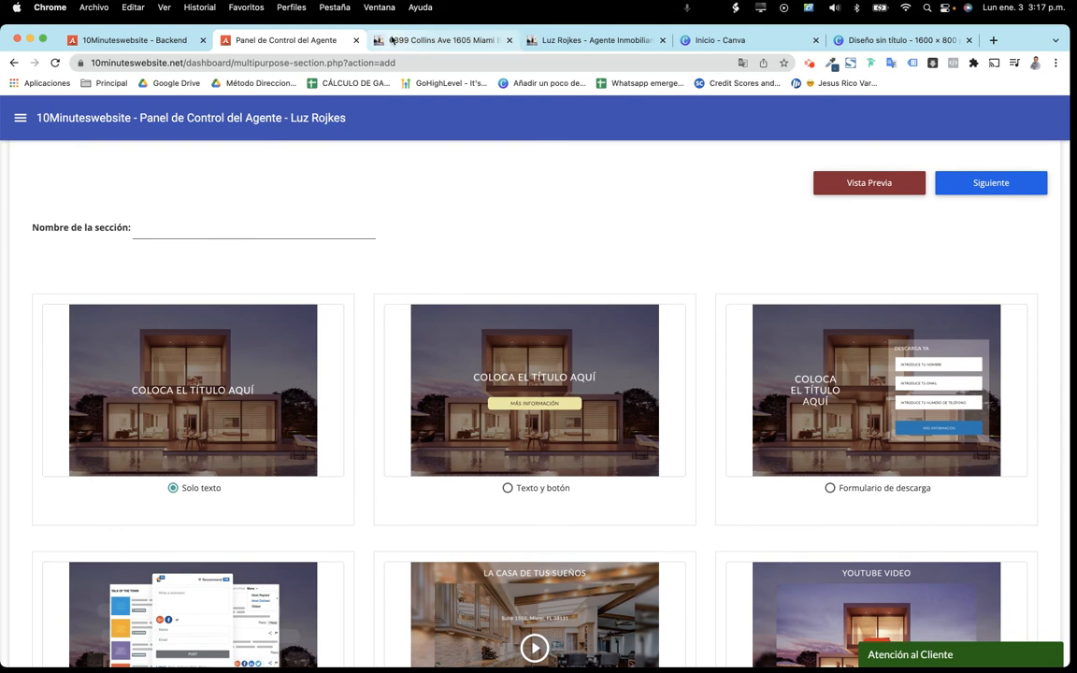
click(189, 225)
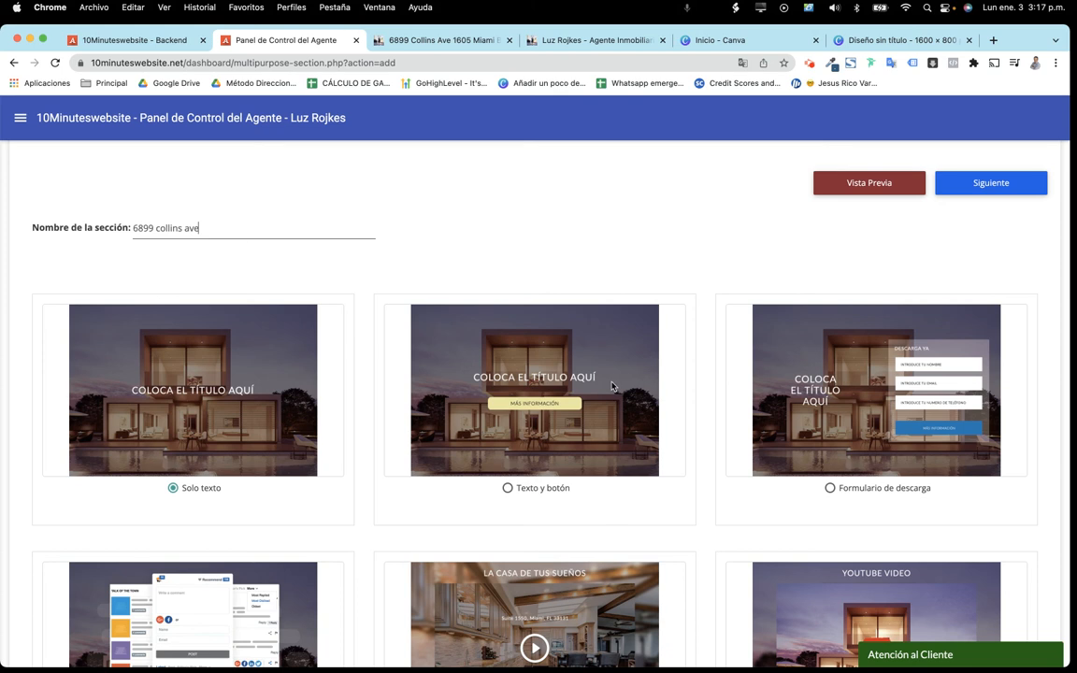
click(558, 408)
Enter the section title 'El mejor apartamento de la playa en Miami'
click(900, 180)
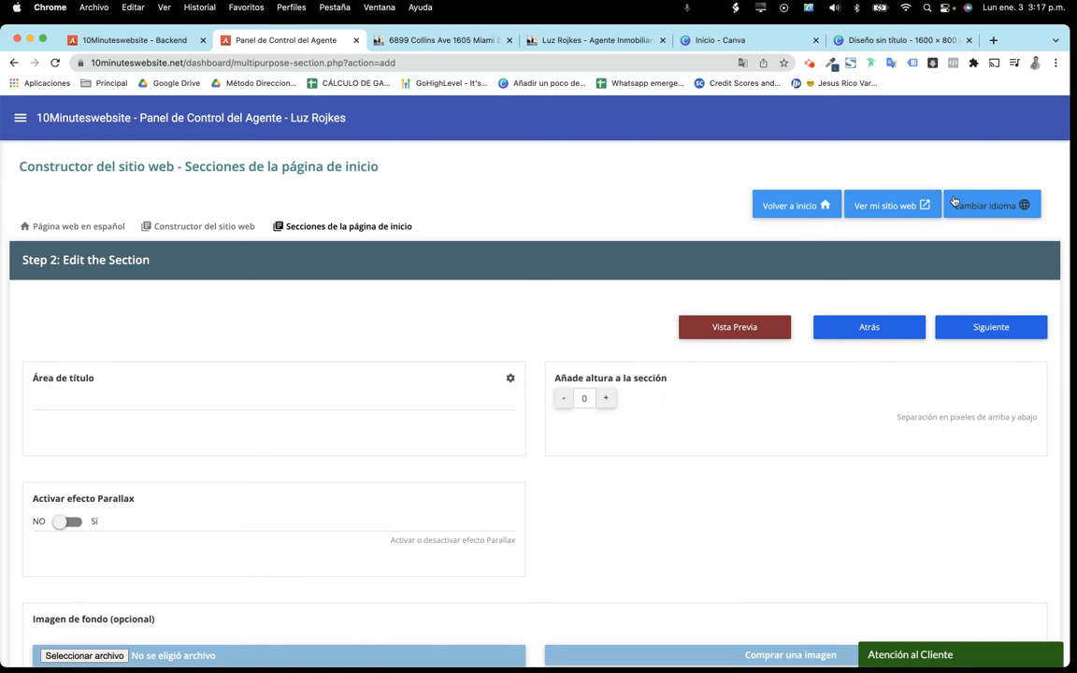
click(268, 395)
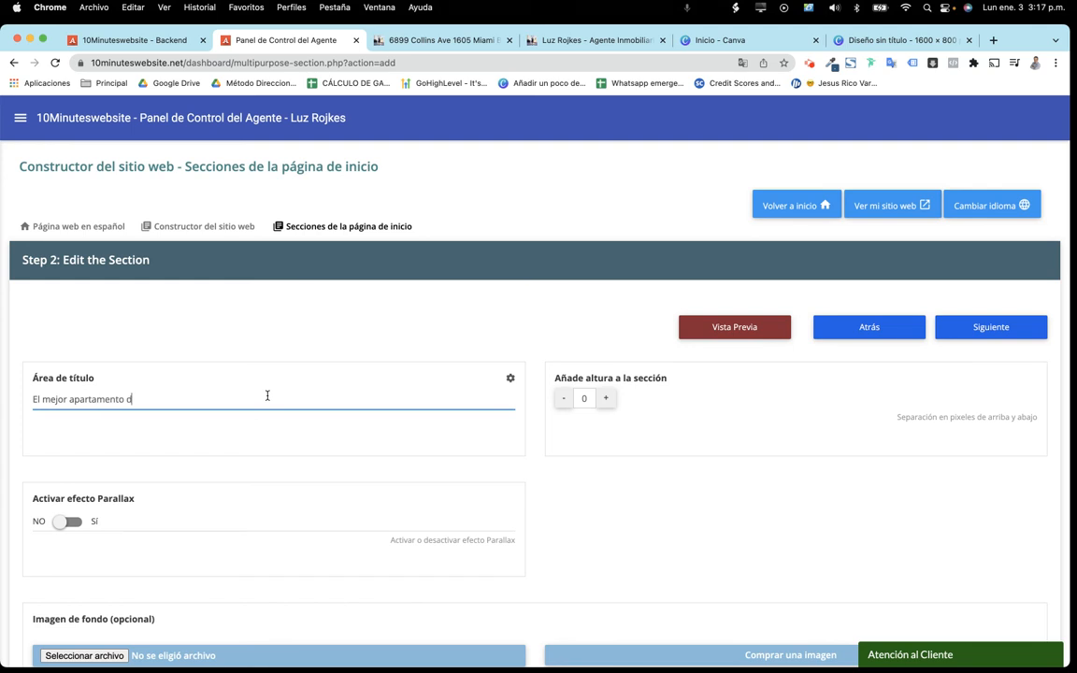
text(l paaya en Miami)
Set the title font to Roboto at 33 px and change its colour to white (fff)
click(511, 378)
click(649, 257)
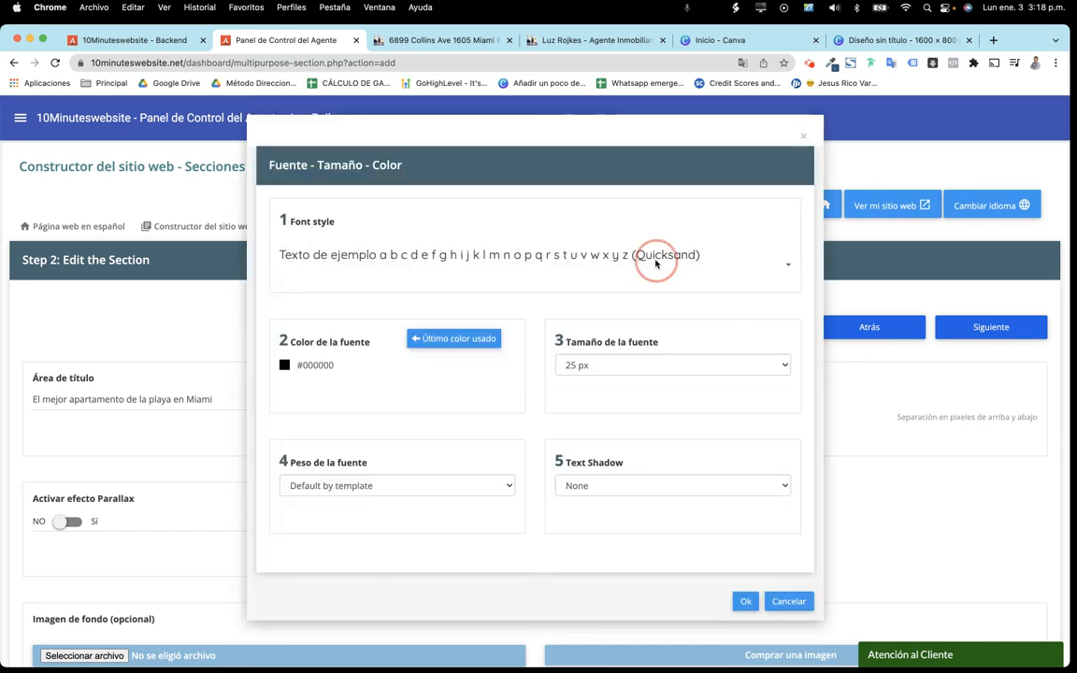
click(631, 278)
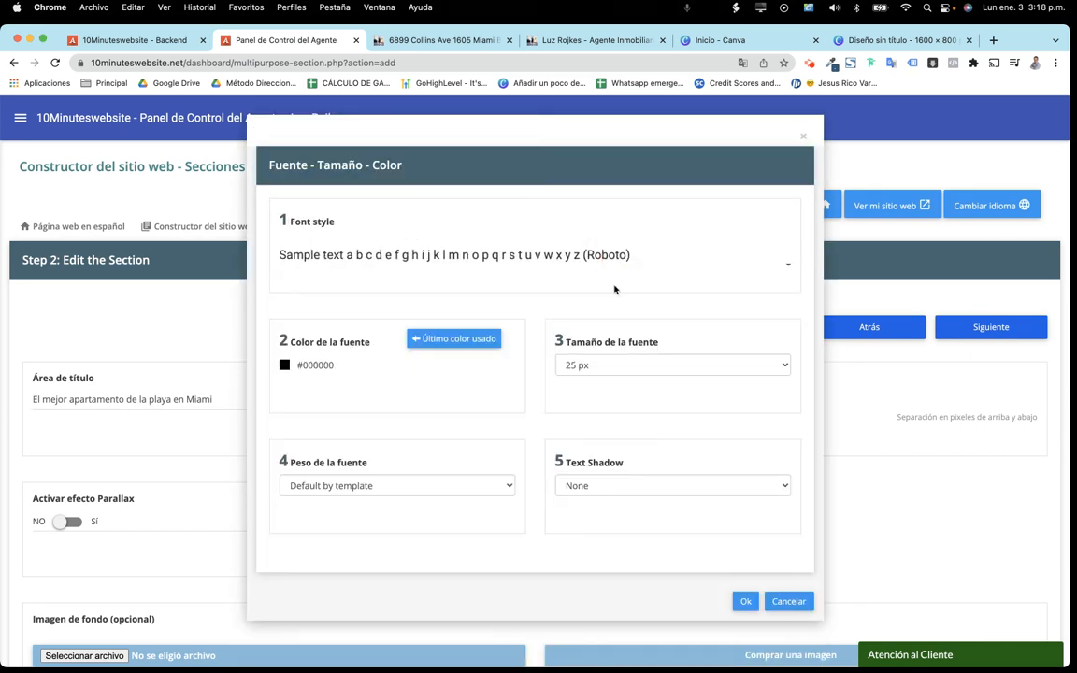
click(597, 366)
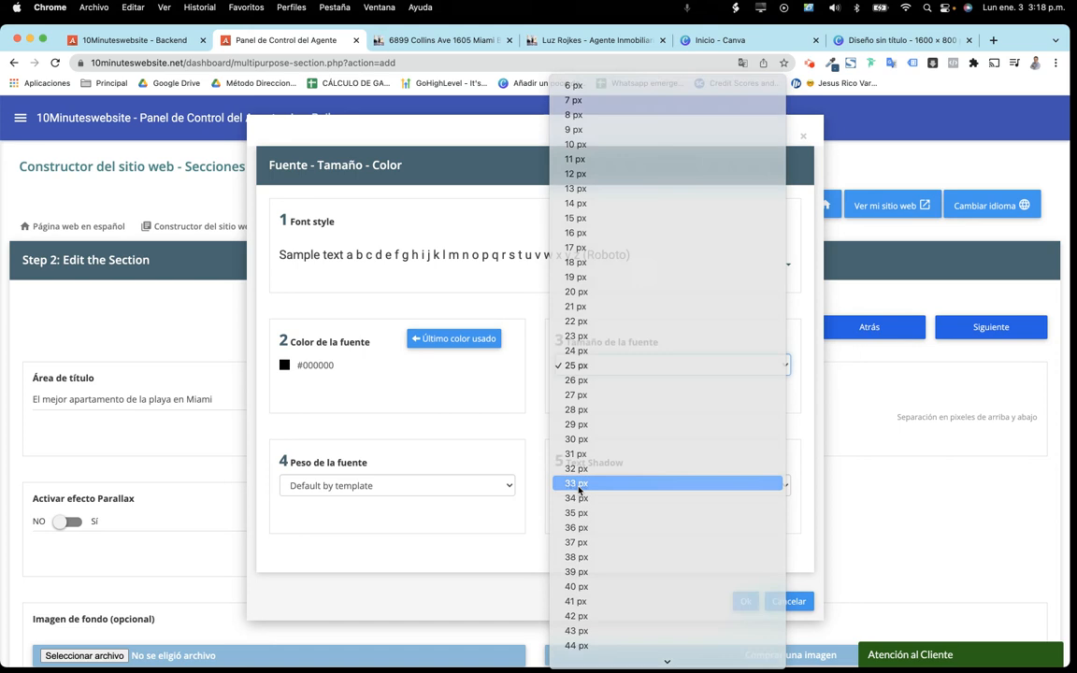
click(579, 483)
drag(348, 366, 305, 365)
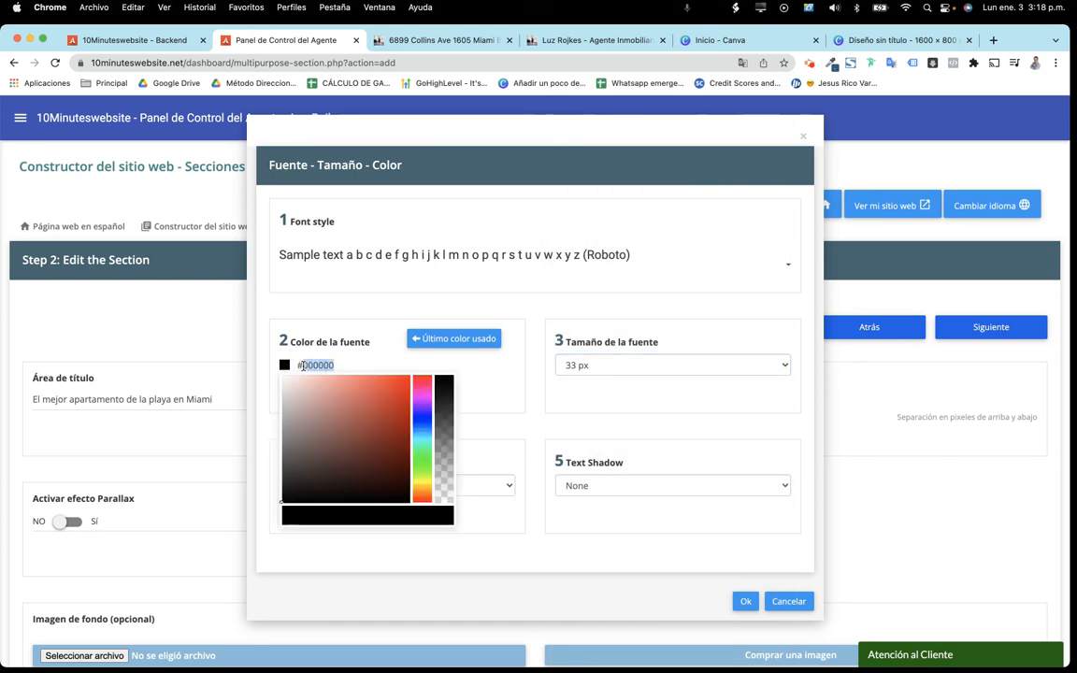
text(ffffff)
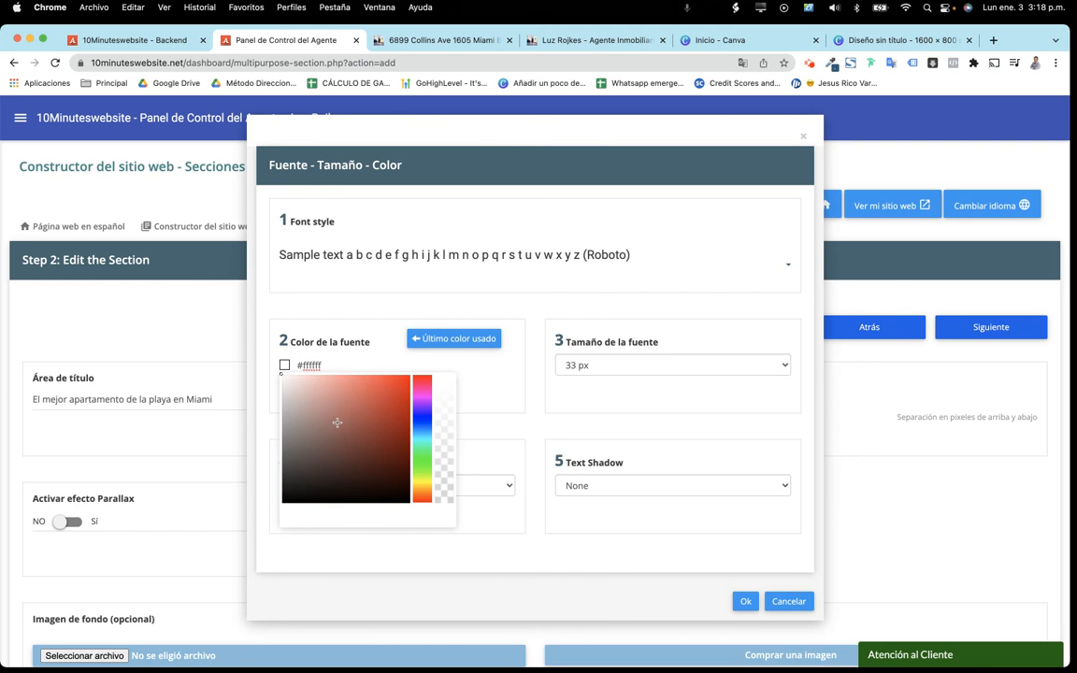
mouse_move(337, 423)
mouse_down()
mouse_move(366, 439)
mouse_move(269, 367)
mouse_up()
click(402, 313)
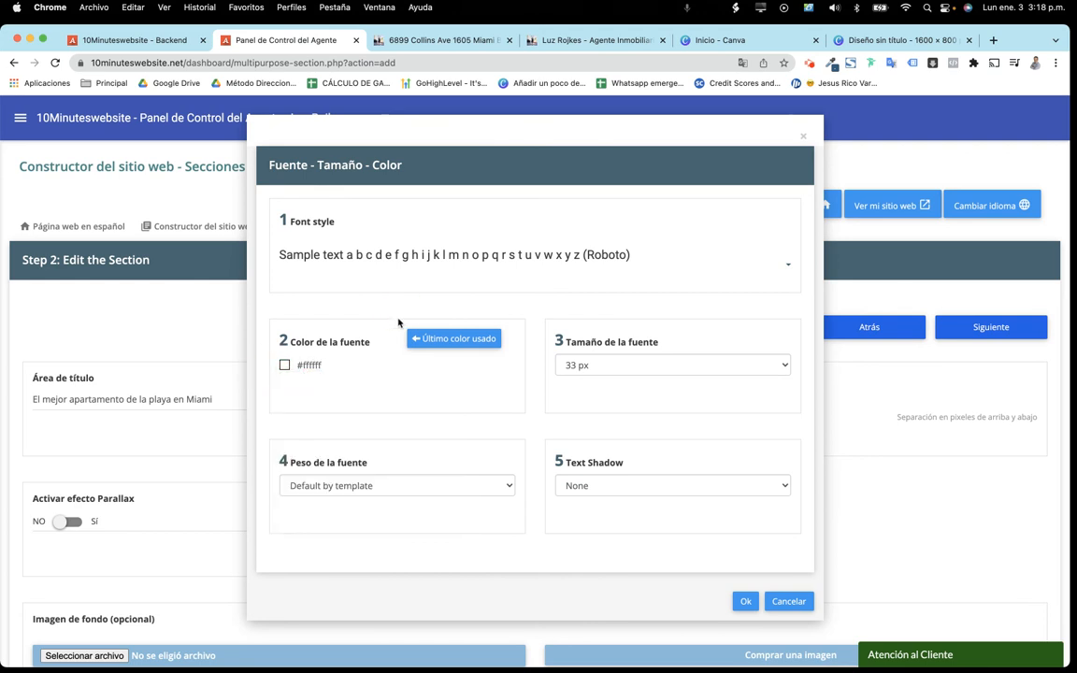
Make the title Bold with a Black text shadow and confirm the font settings
click(384, 490)
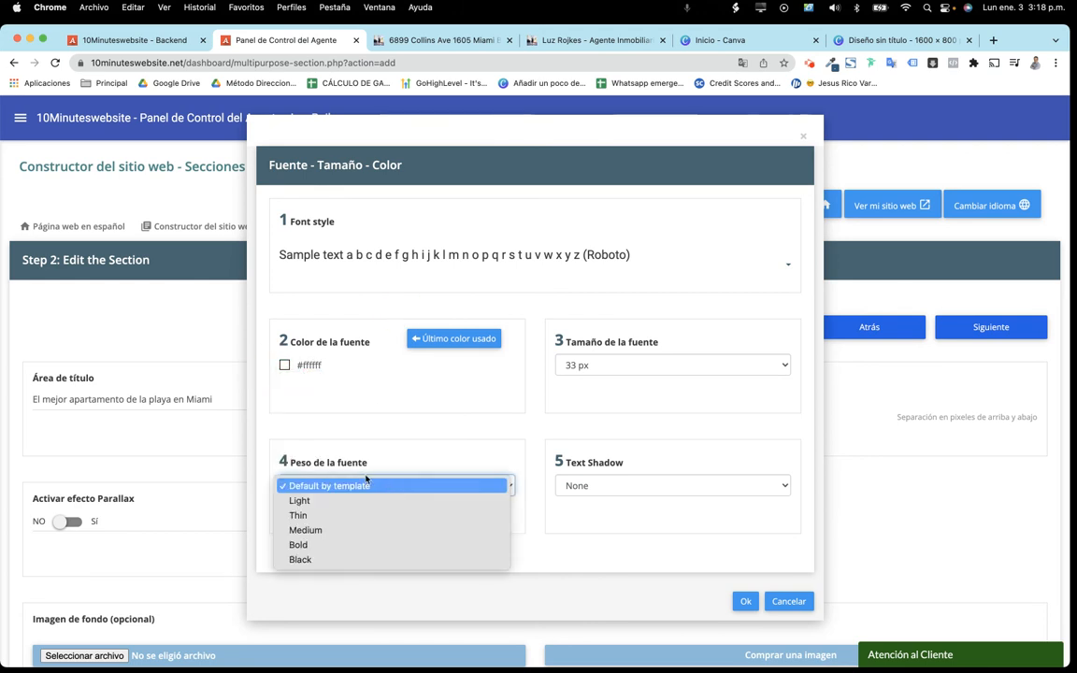
click(308, 545)
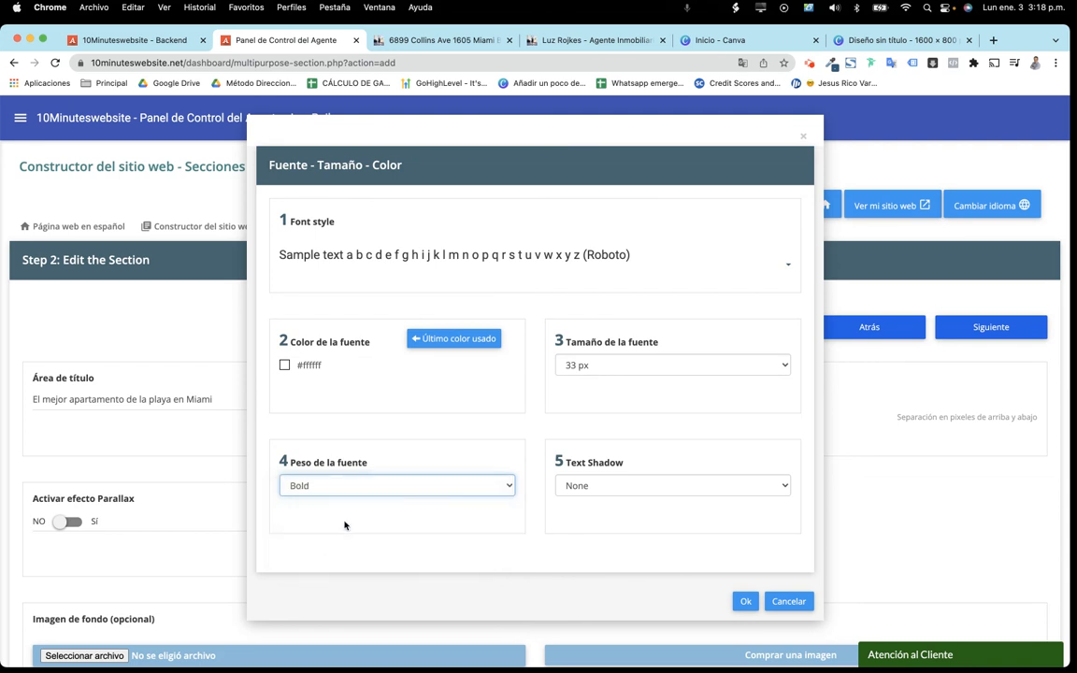
click(600, 487)
click(586, 501)
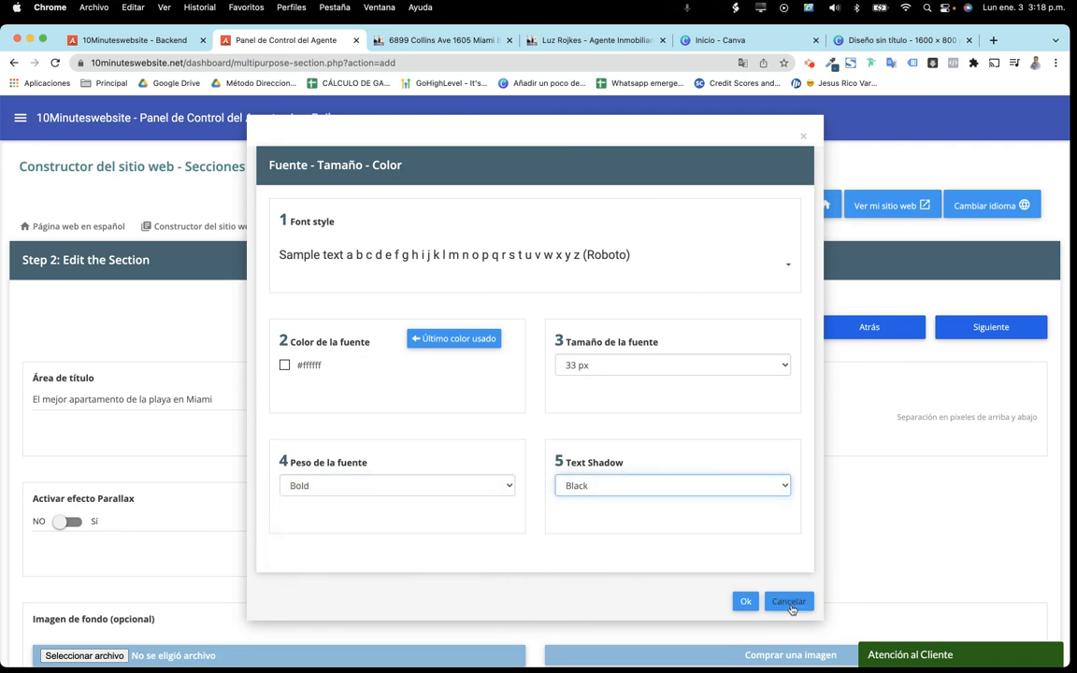
click(746, 601)
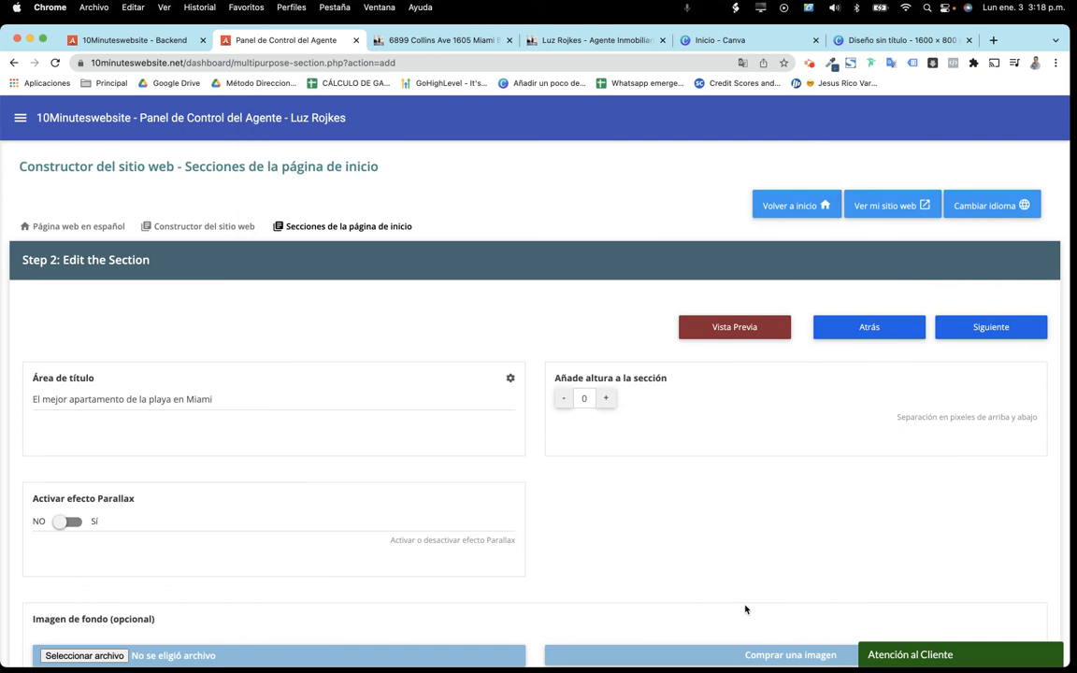
Choose casa.jpeg from Escritorio as the section's background image
scroll(642, 497, down, 8)
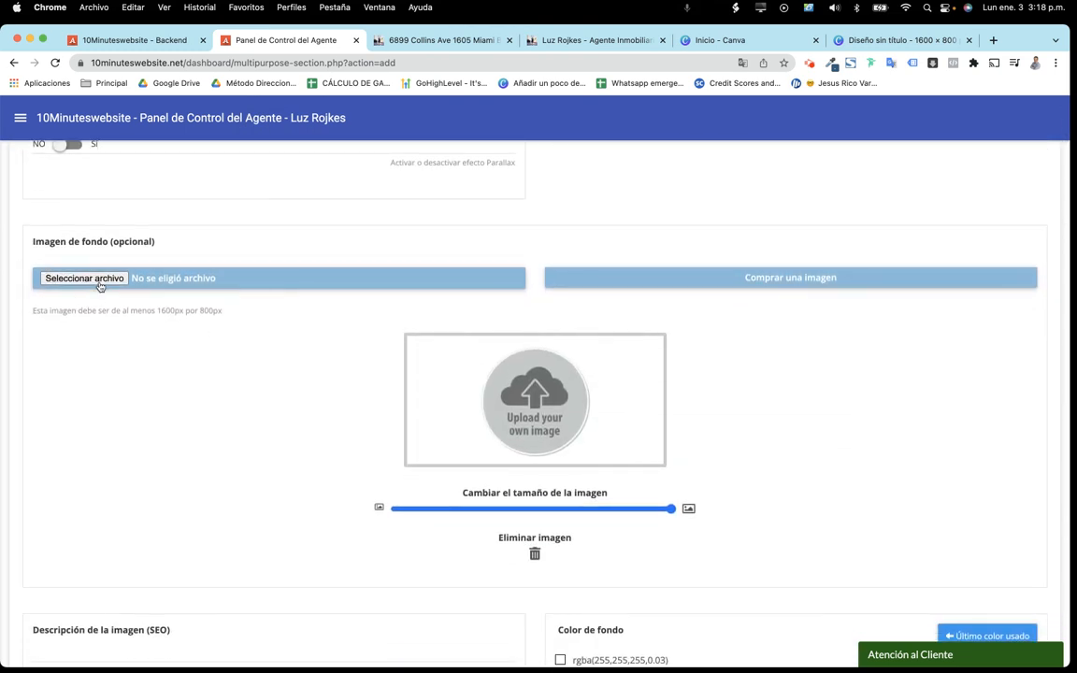
click(874, 43)
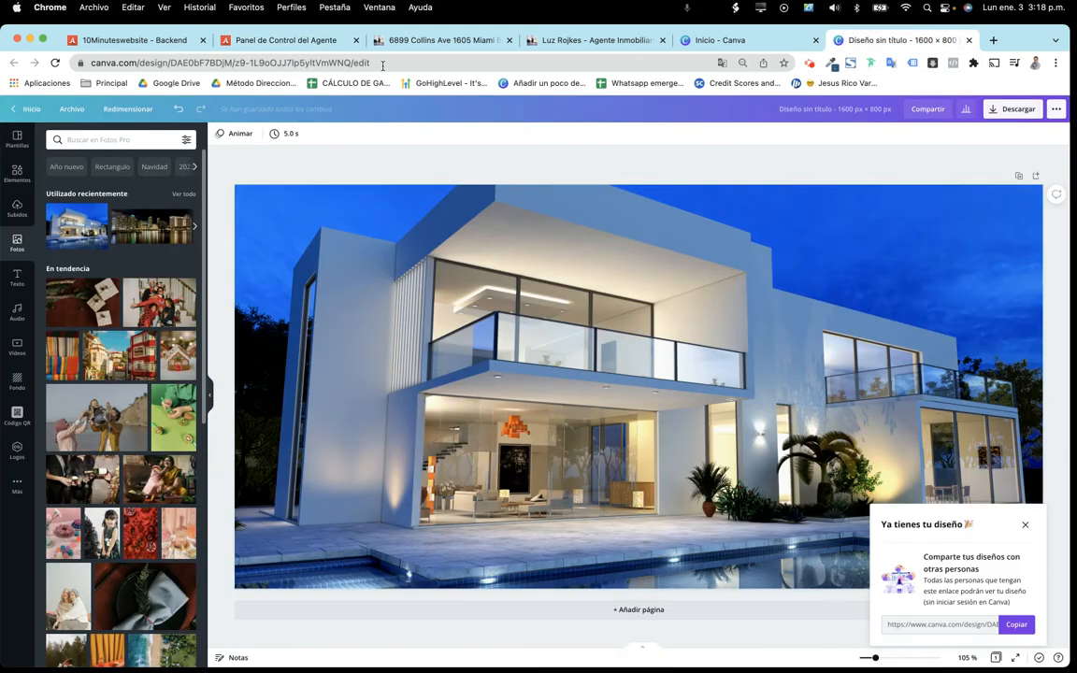
click(297, 43)
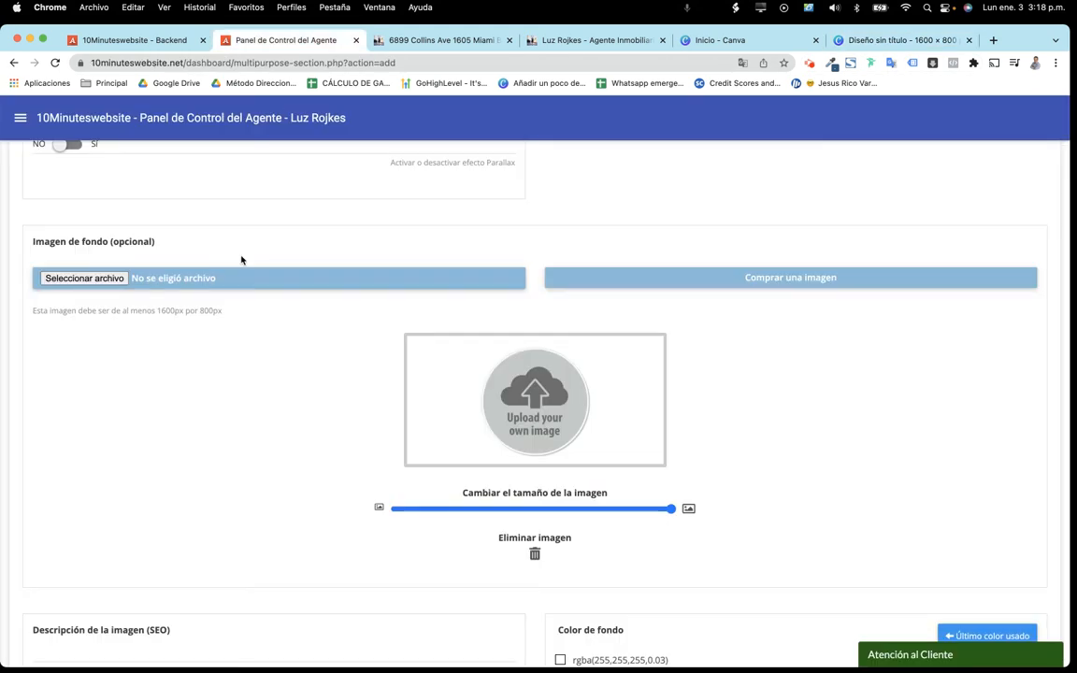
click(109, 280)
double_click(229, 182)
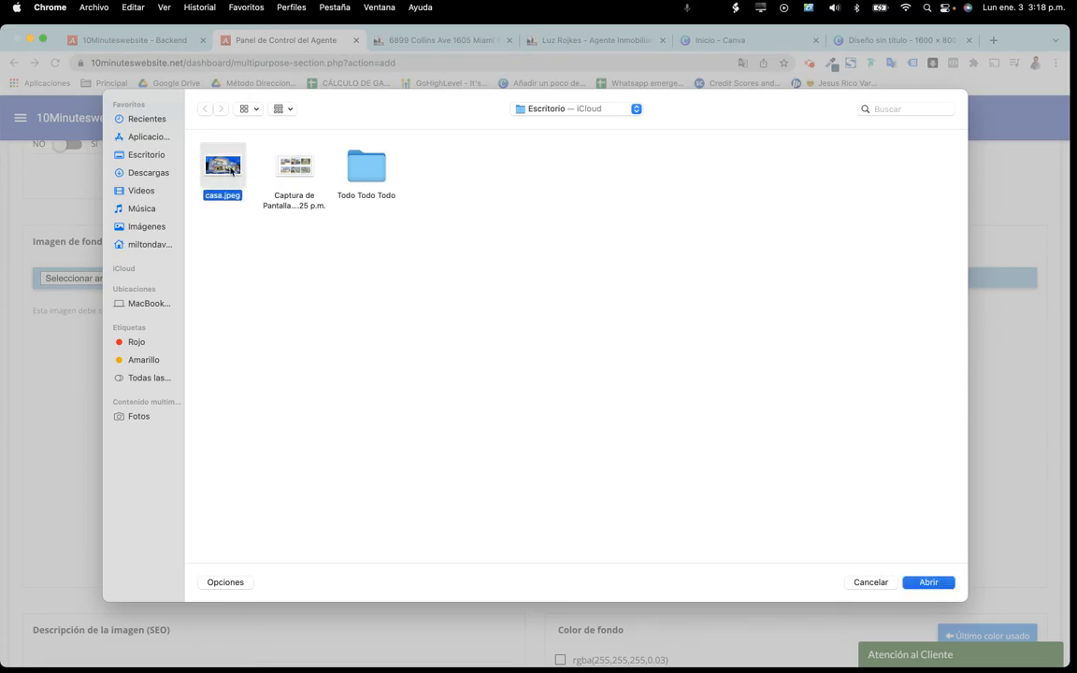
mouse_move(157, 310)
mouse_down()
mouse_move(220, 312)
mouse_move(137, 309)
mouse_move(160, 310)
mouse_up()
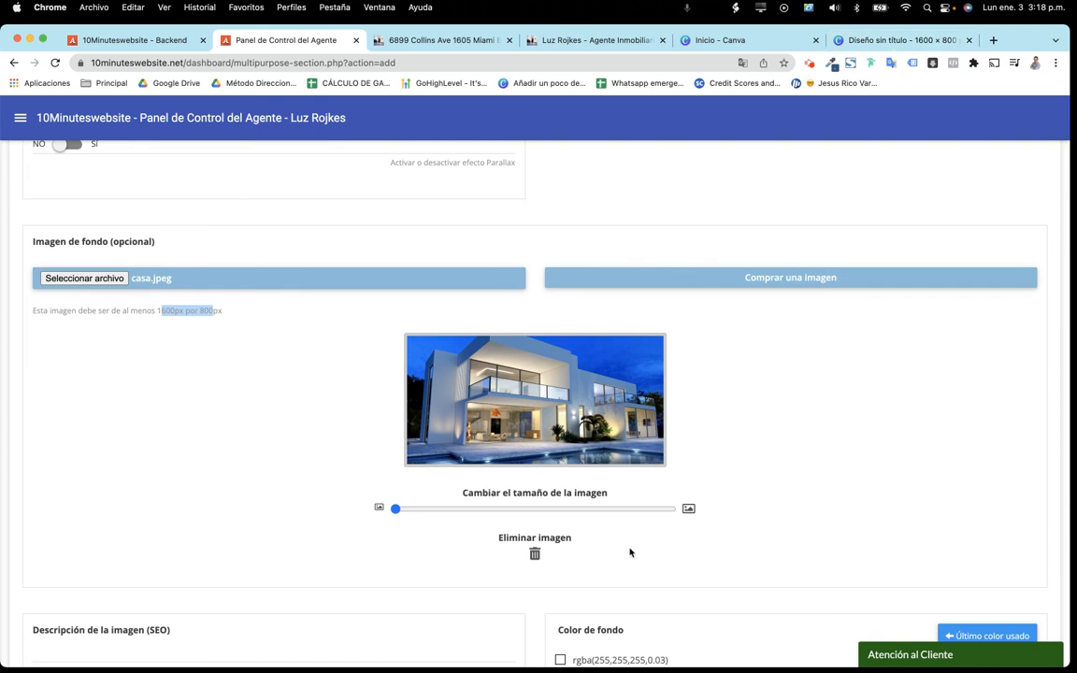
click(760, 507)
scroll(758, 510, down, 2)
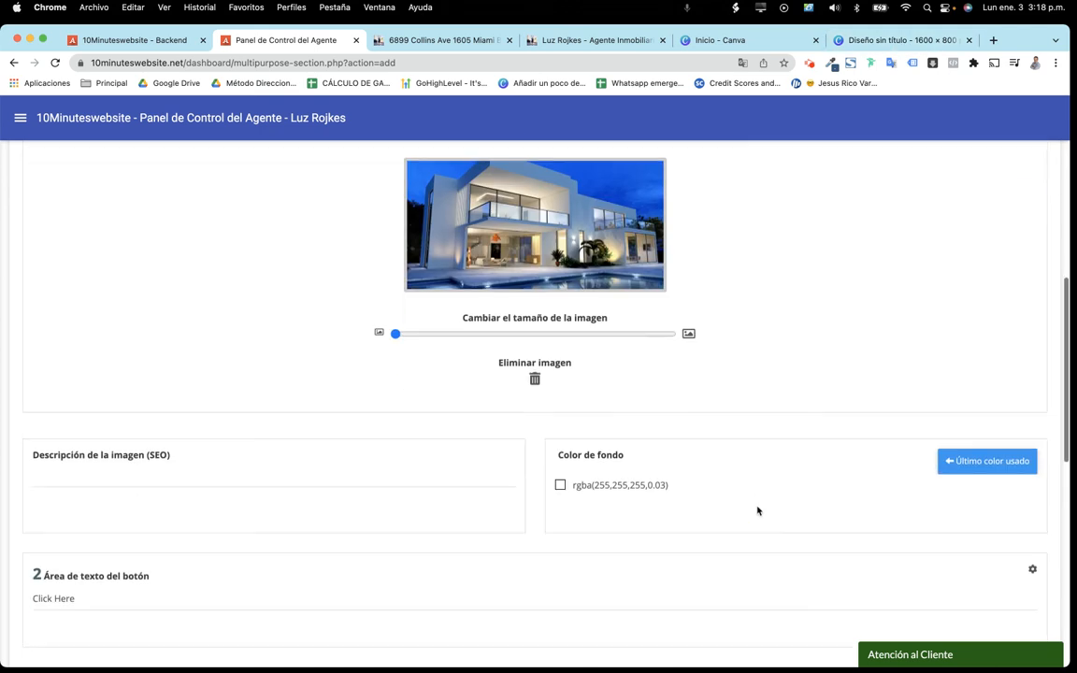
click(138, 471)
text(CASA)
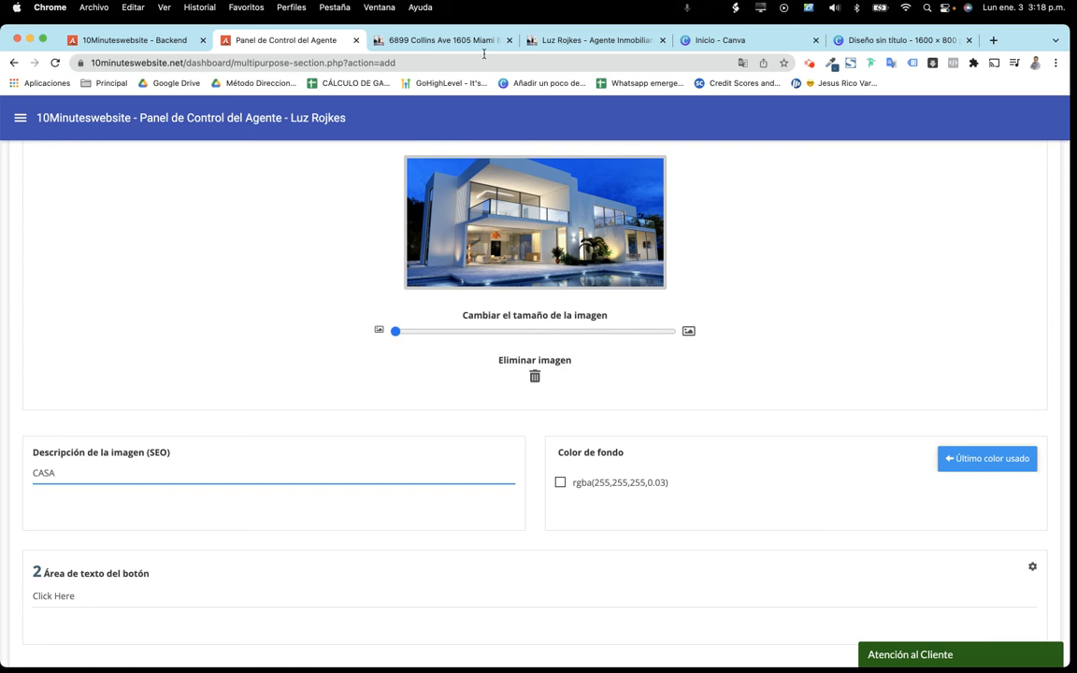
key(super+a)
text(6)
Replace the button text 'Click Here' with 'MAS INFORMACIÓN'
scroll(531, 448, down, 3)
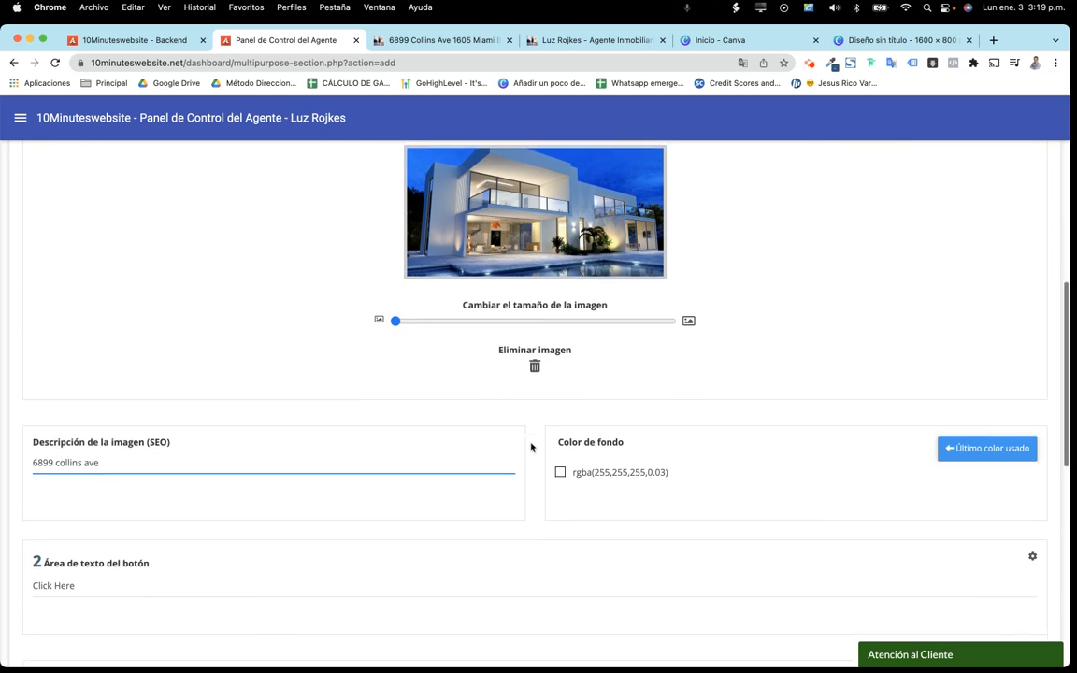
scroll(533, 311, down, 3)
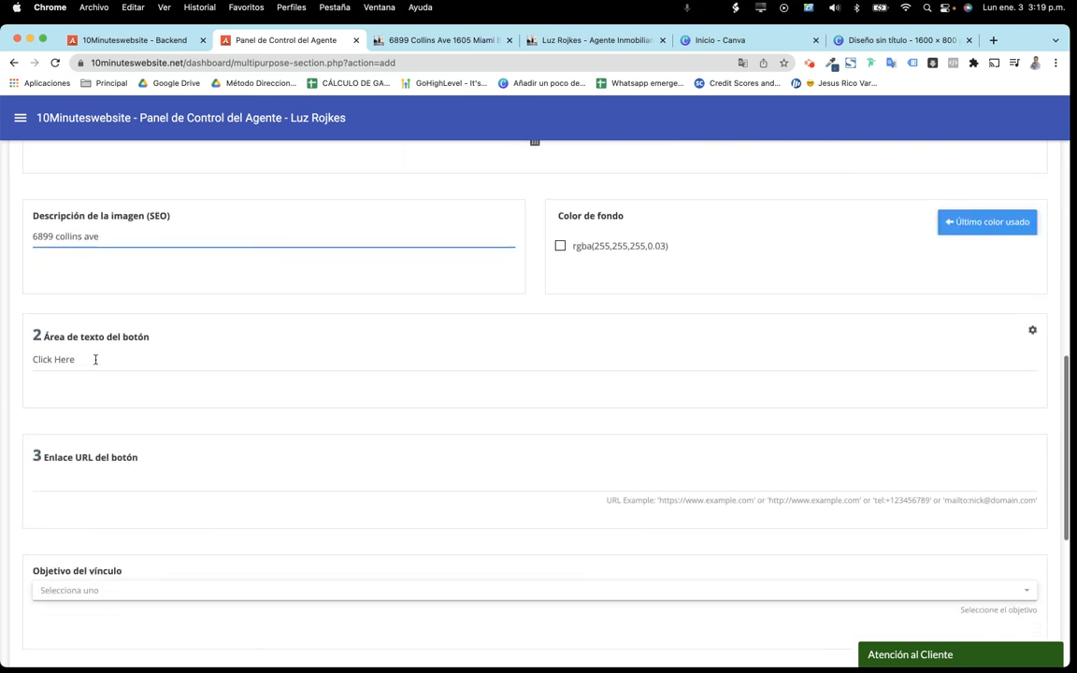
drag(108, 358, 8, 360)
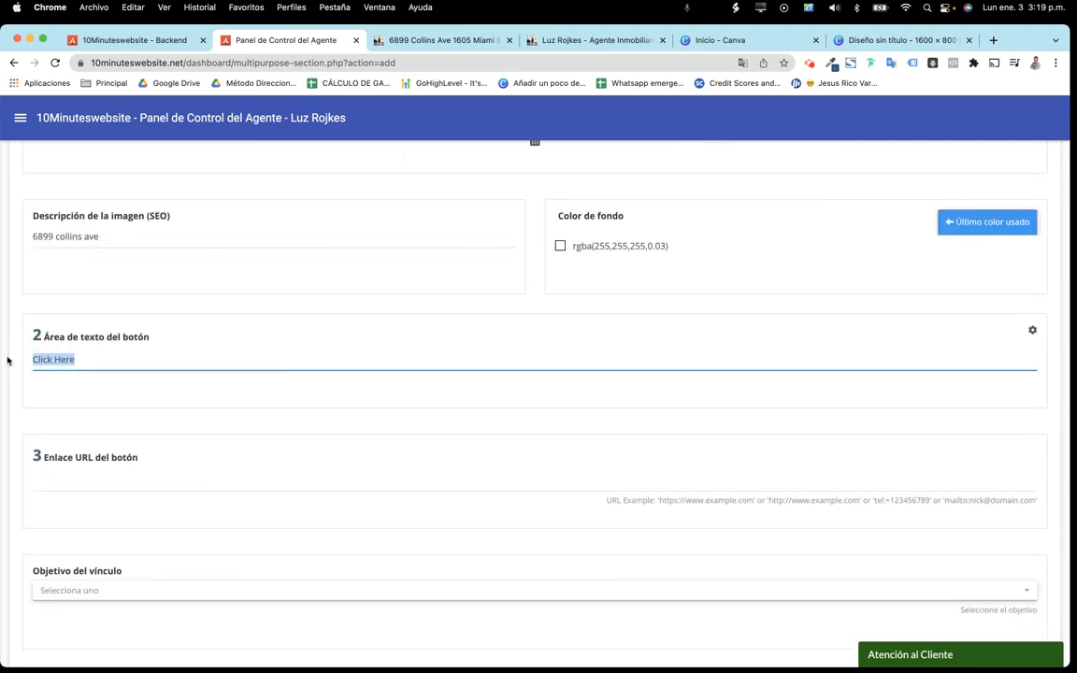
text(MAS INFORMACIÓN)
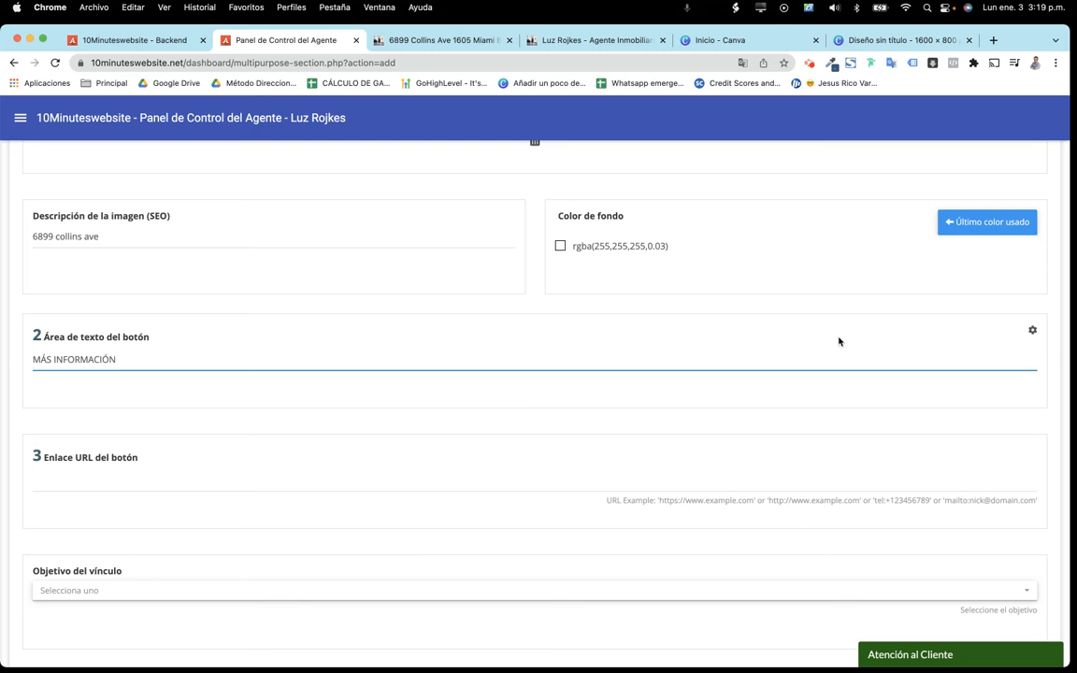
Style the button text white #FFFFFF in Roboto with Light weight
click(1033, 330)
click(694, 258)
click(594, 278)
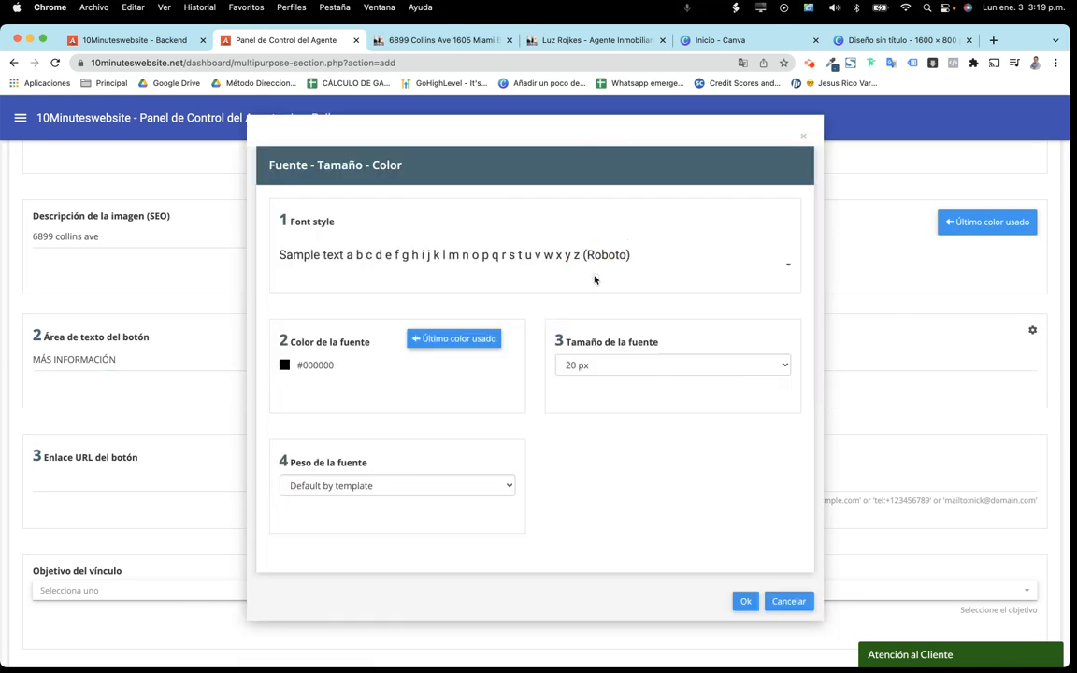
drag(359, 365, 303, 365)
text(FFFFFF)
click(530, 414)
click(440, 487)
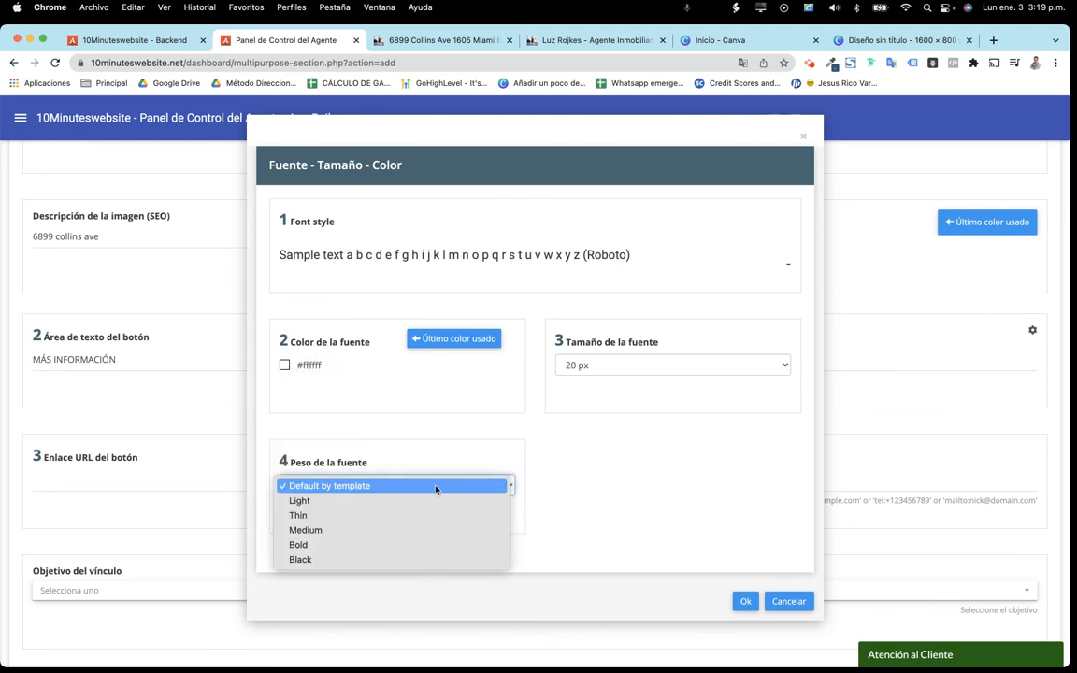
click(423, 500)
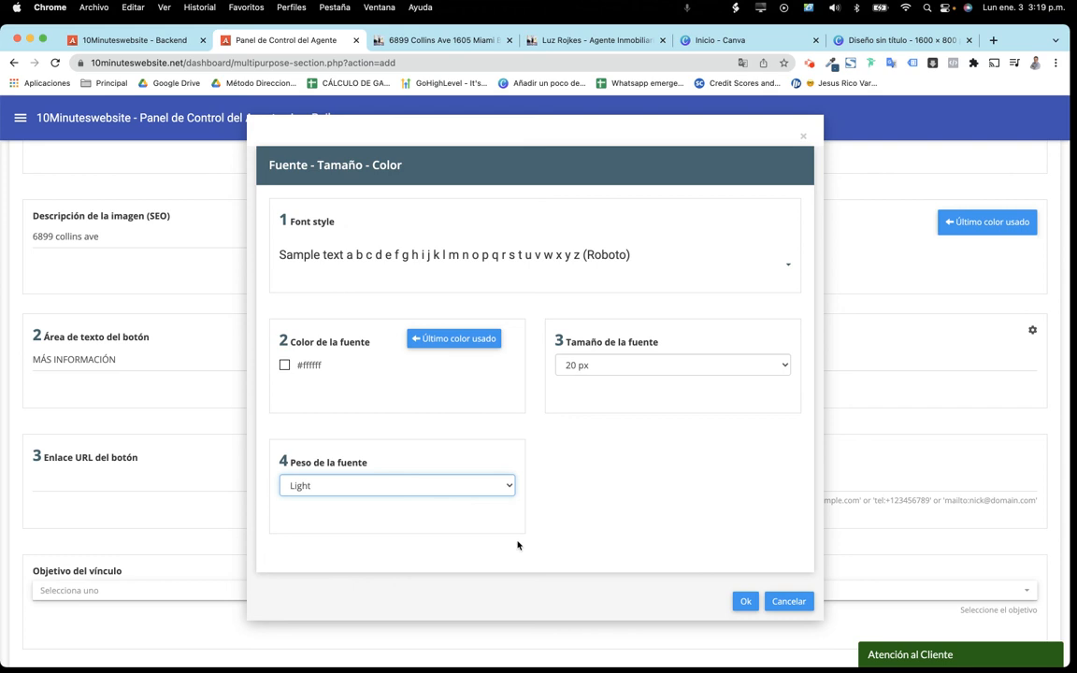
click(745, 601)
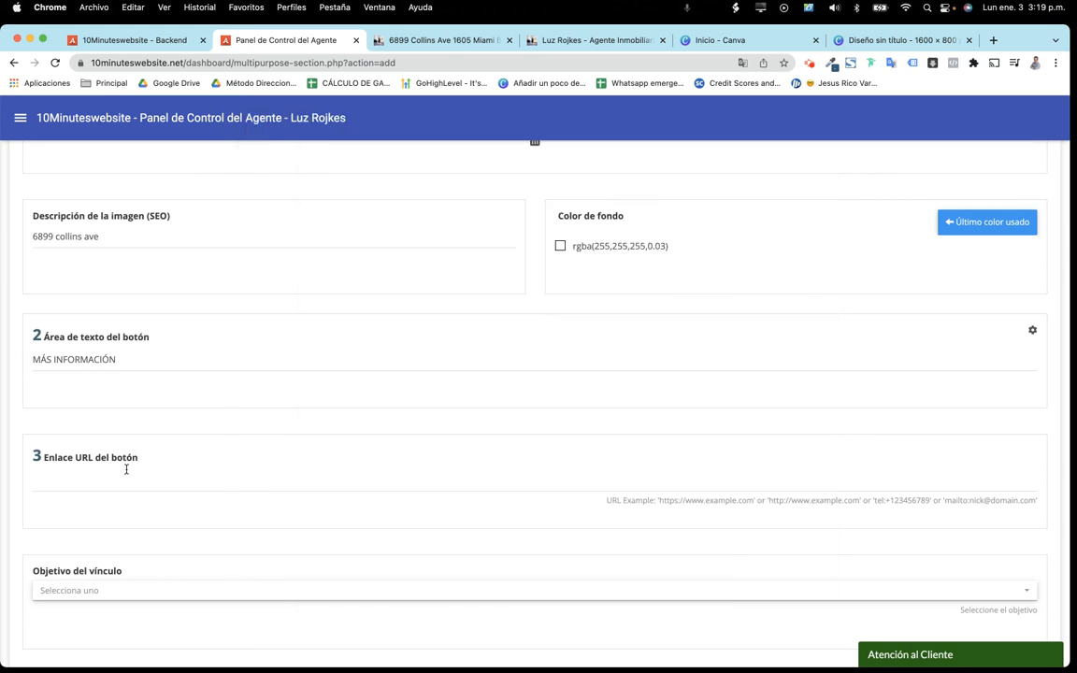
click(116, 478)
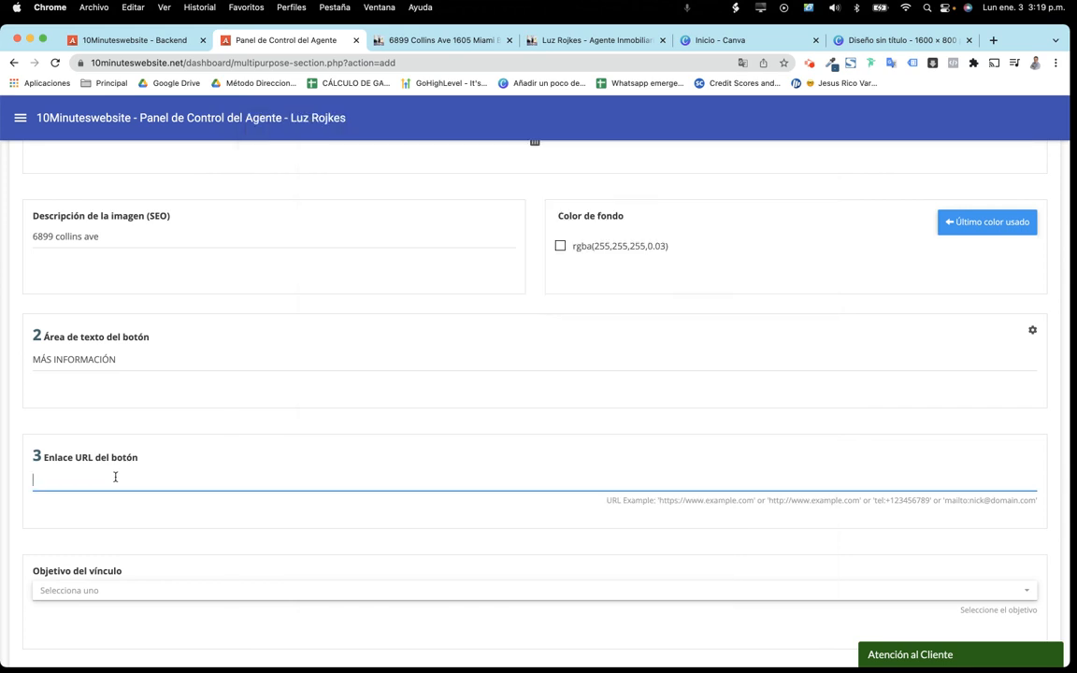
click(415, 48)
click(528, 62)
key(super+c)
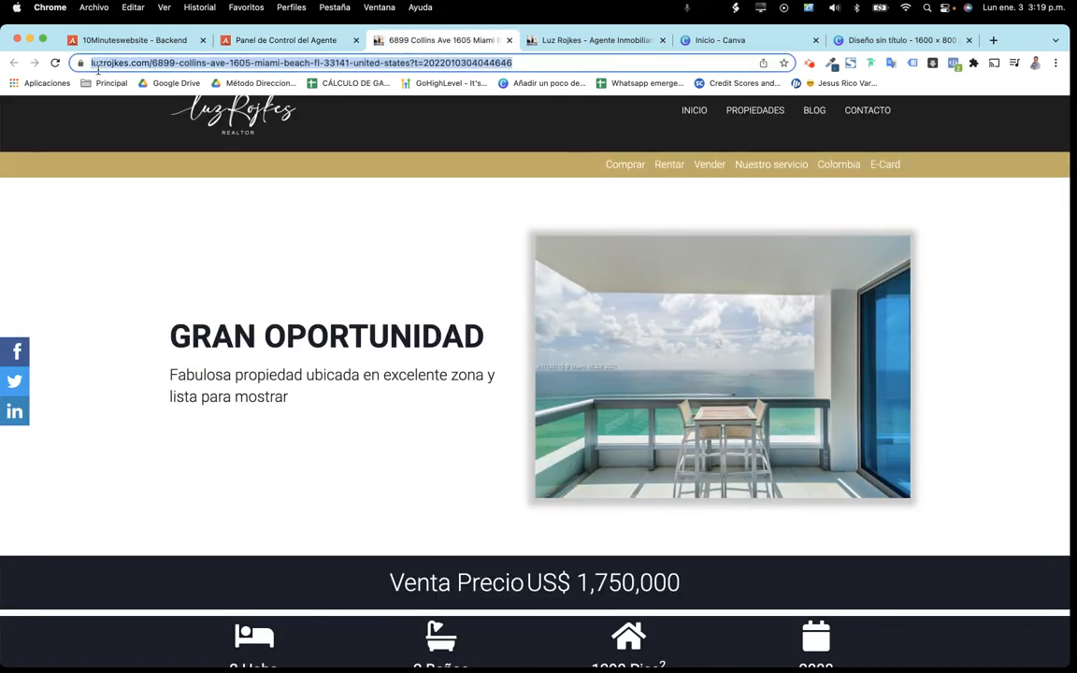
right_click(104, 62)
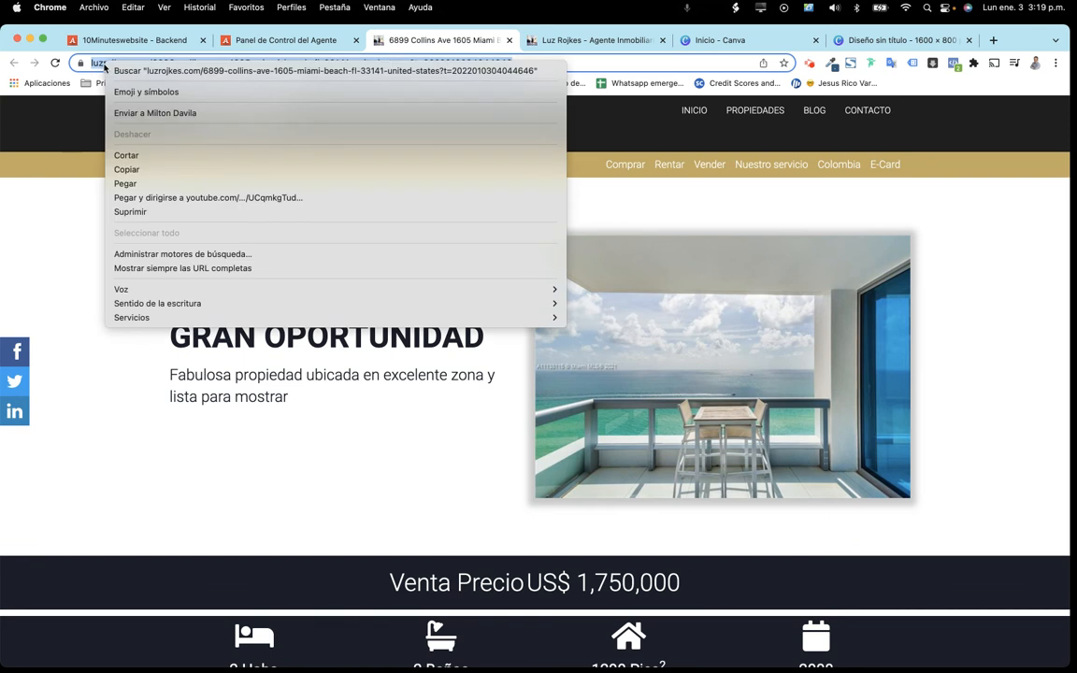
click(123, 170)
click(233, 46)
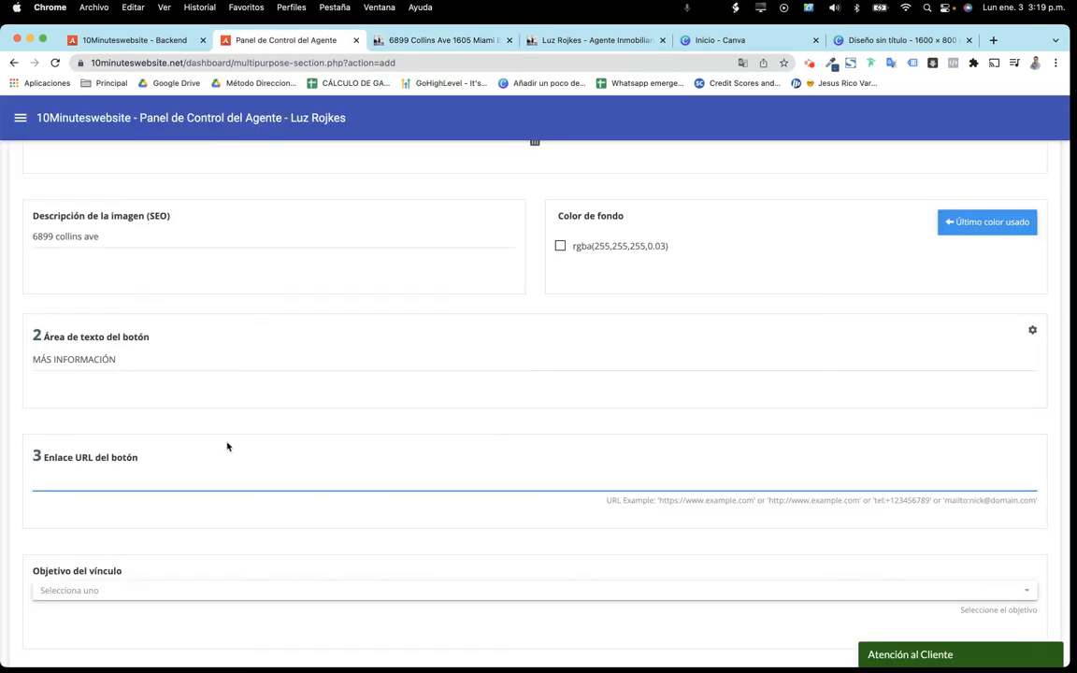
right_click(174, 476)
click(212, 568)
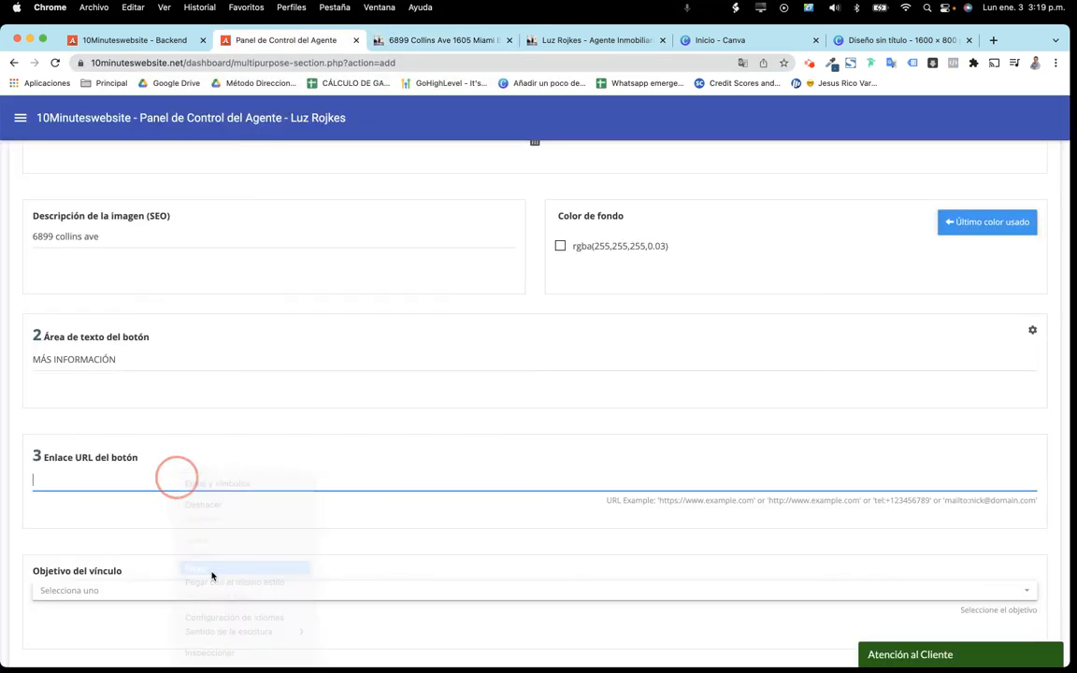
Make the button link open in a new tab (Nueva página - pestaña)
scroll(463, 493, down, 5)
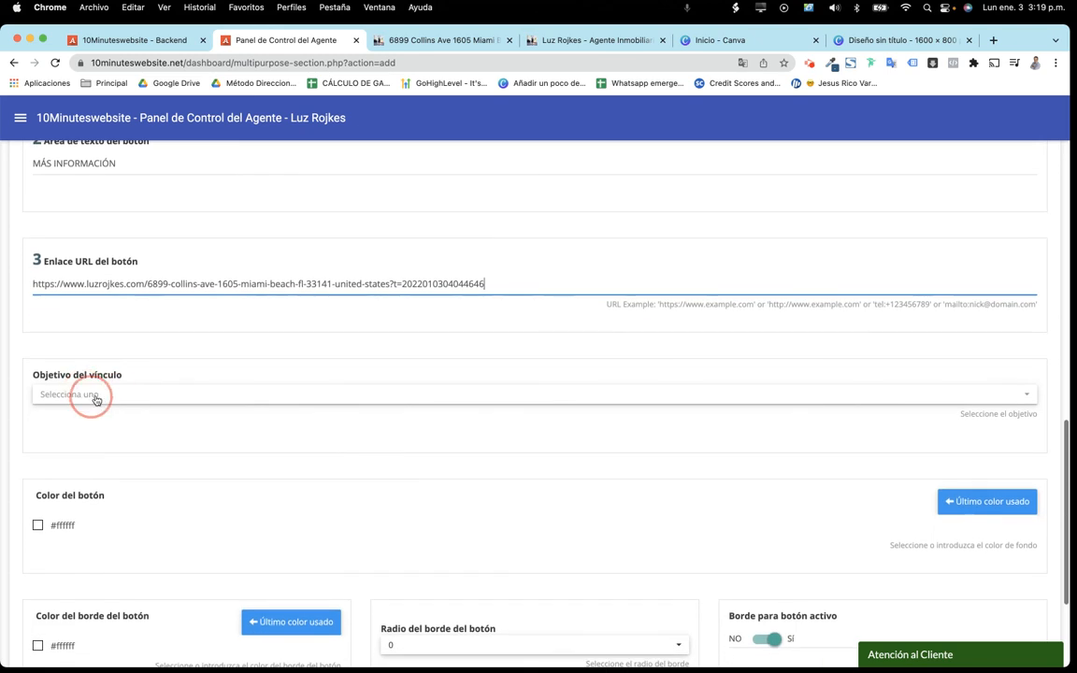
click(119, 398)
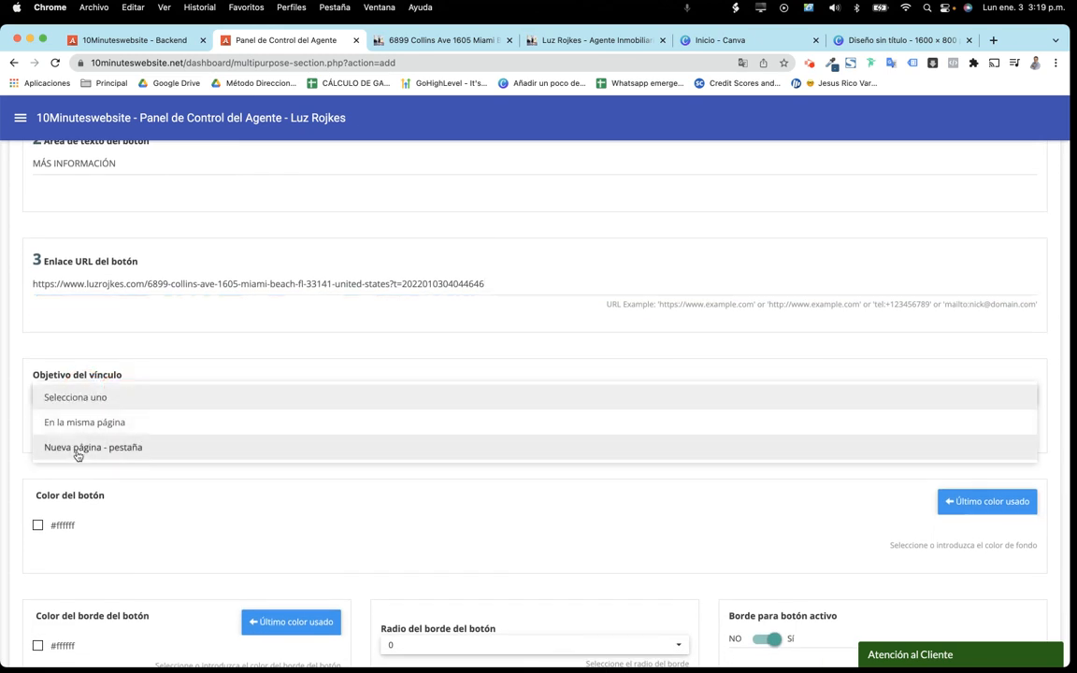
click(77, 448)
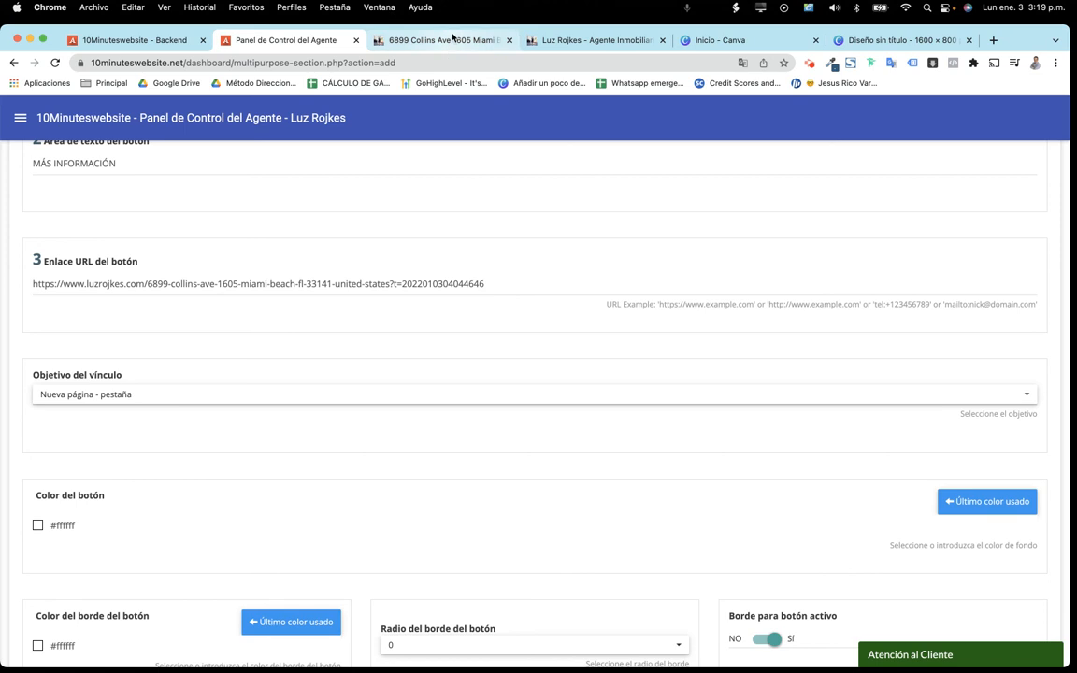
Set the button colour to gold #d39018
scroll(331, 344, down, 4)
click(83, 337)
click(92, 430)
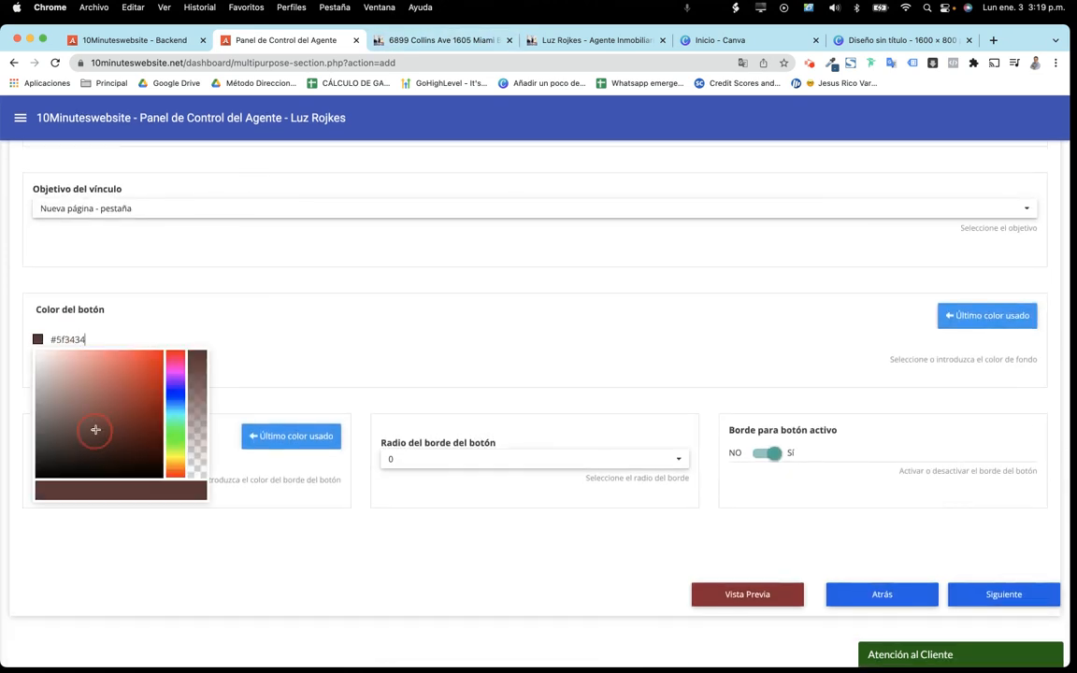
drag(175, 433, 176, 465)
mouse_move(127, 378)
mouse_down()
mouse_move(147, 356)
mouse_move(141, 376)
mouse_move(138, 363)
mouse_move(49, 341)
mouse_up()
key(super+c)
click(168, 274)
Give the button a matching #d39018 border with radius 3 and save
right_click(61, 342)
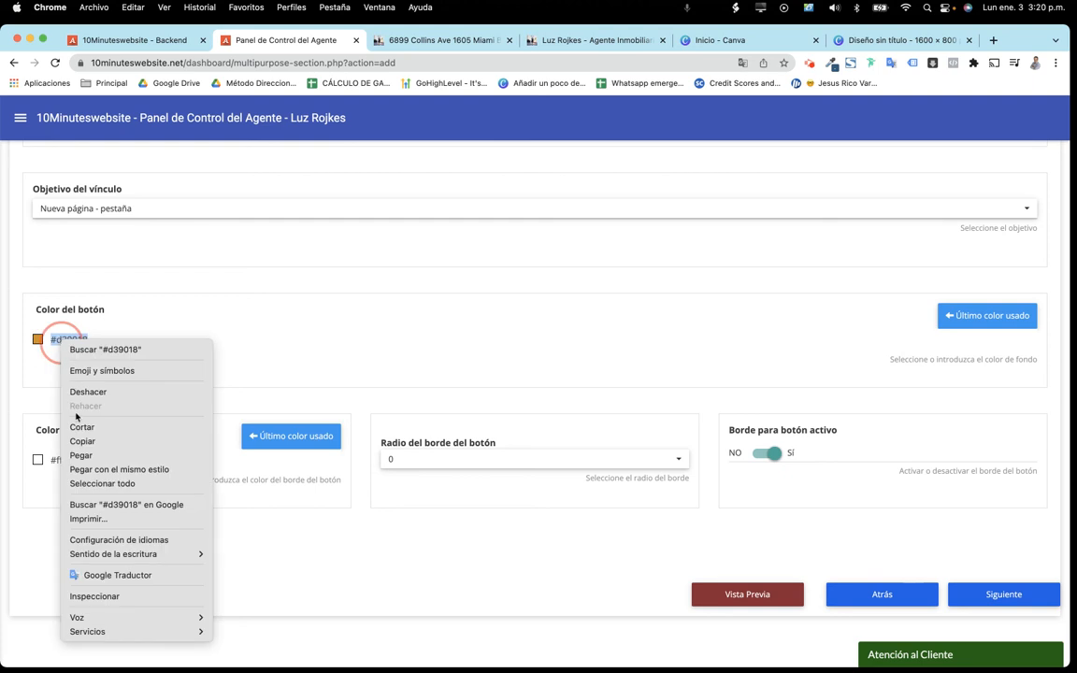
click(80, 441)
drag(103, 461, 58, 461)
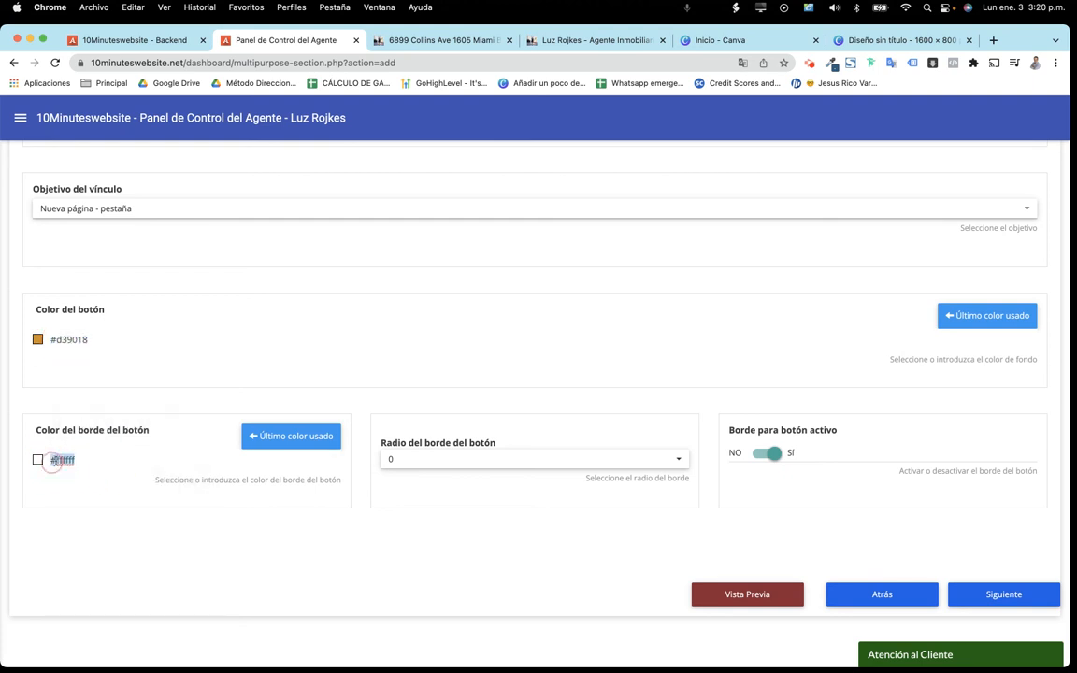
right_click(58, 461)
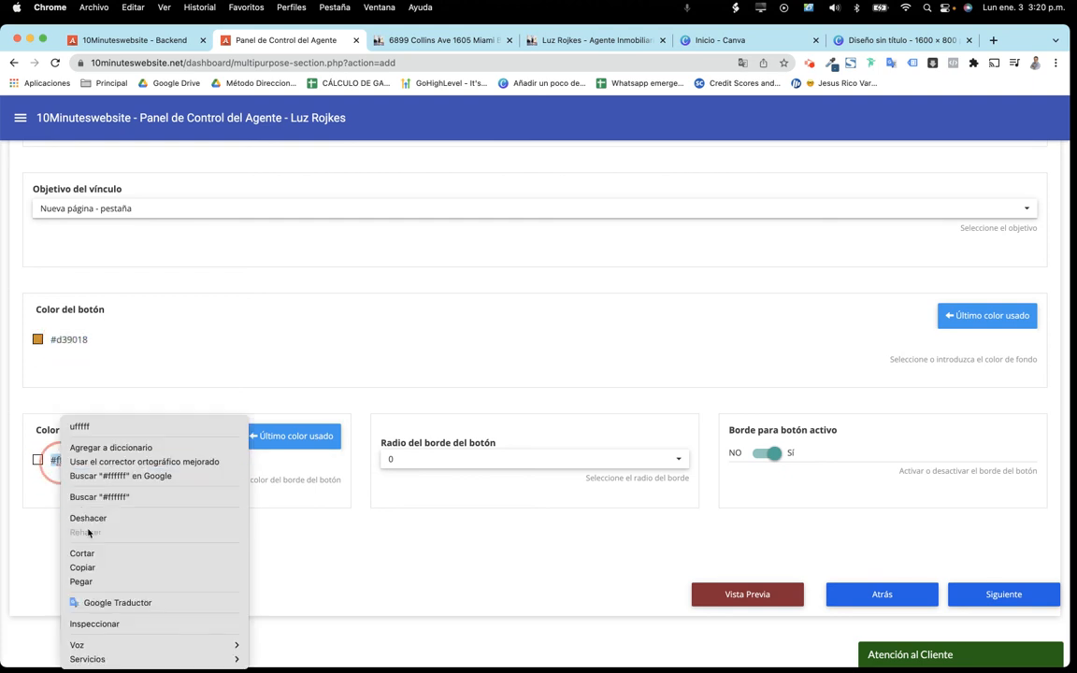
click(81, 582)
click(422, 460)
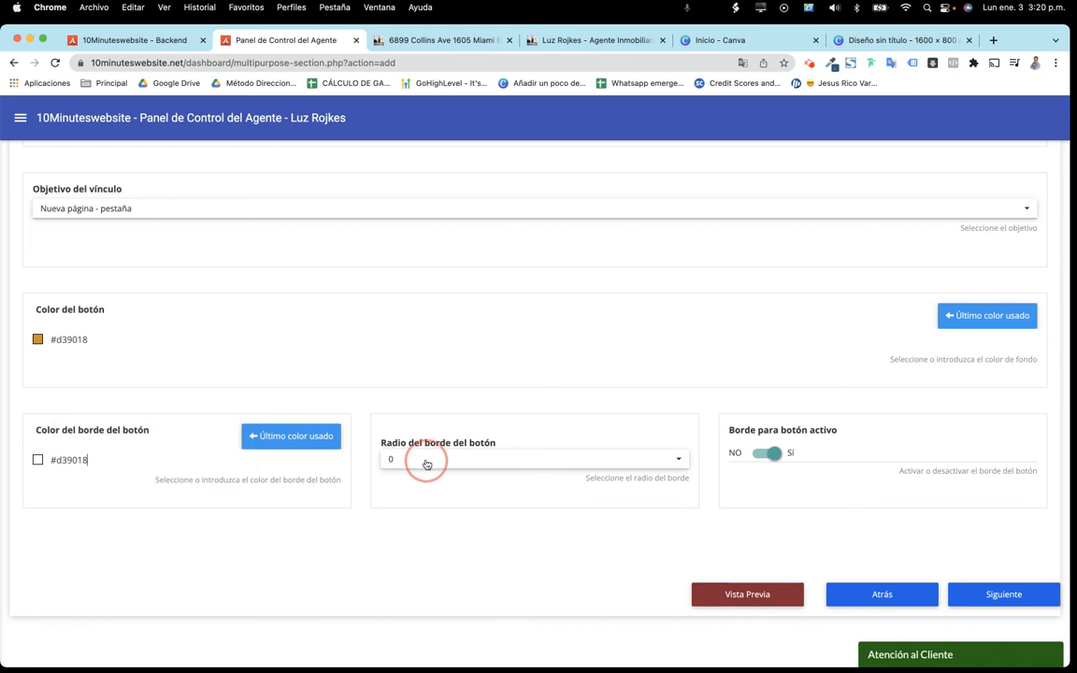
click(406, 488)
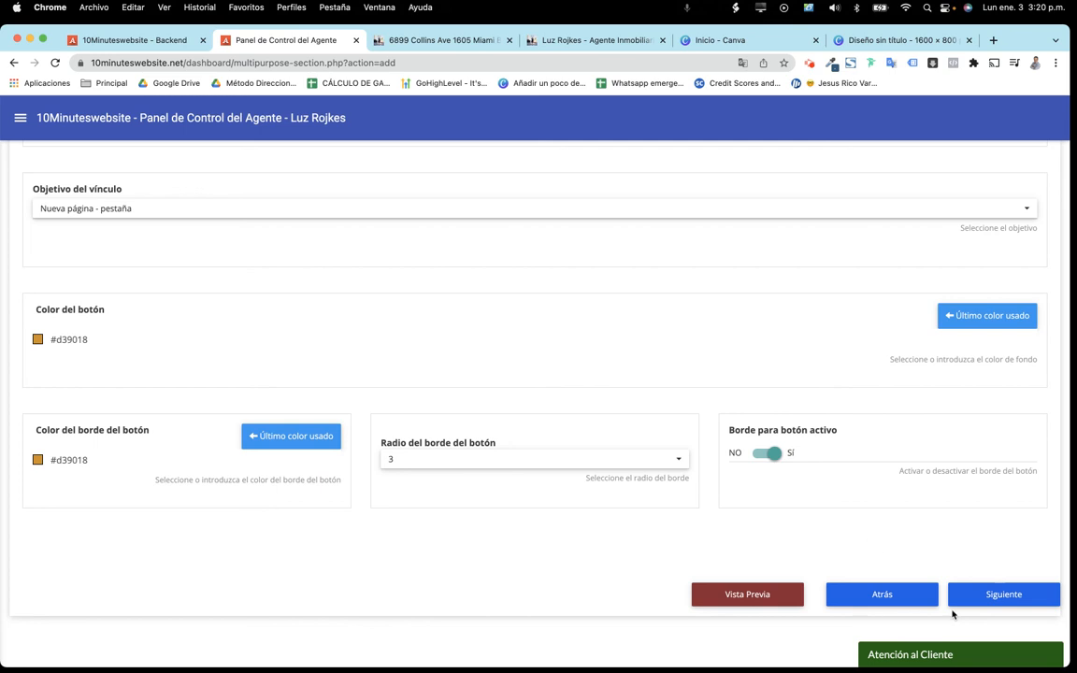
click(998, 596)
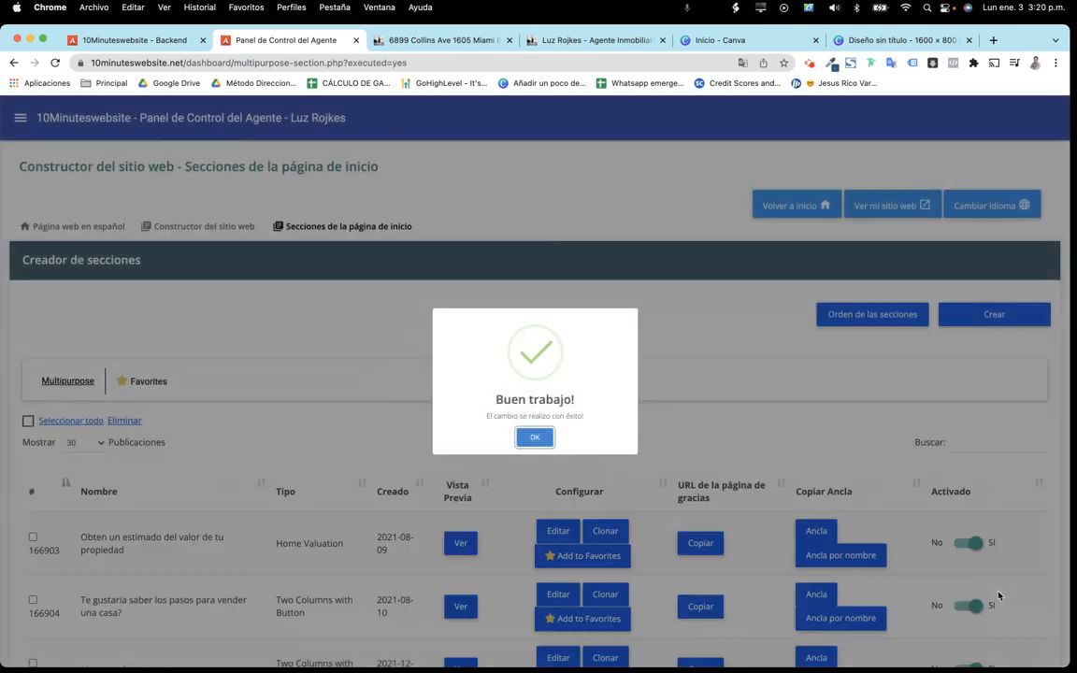
click(538, 438)
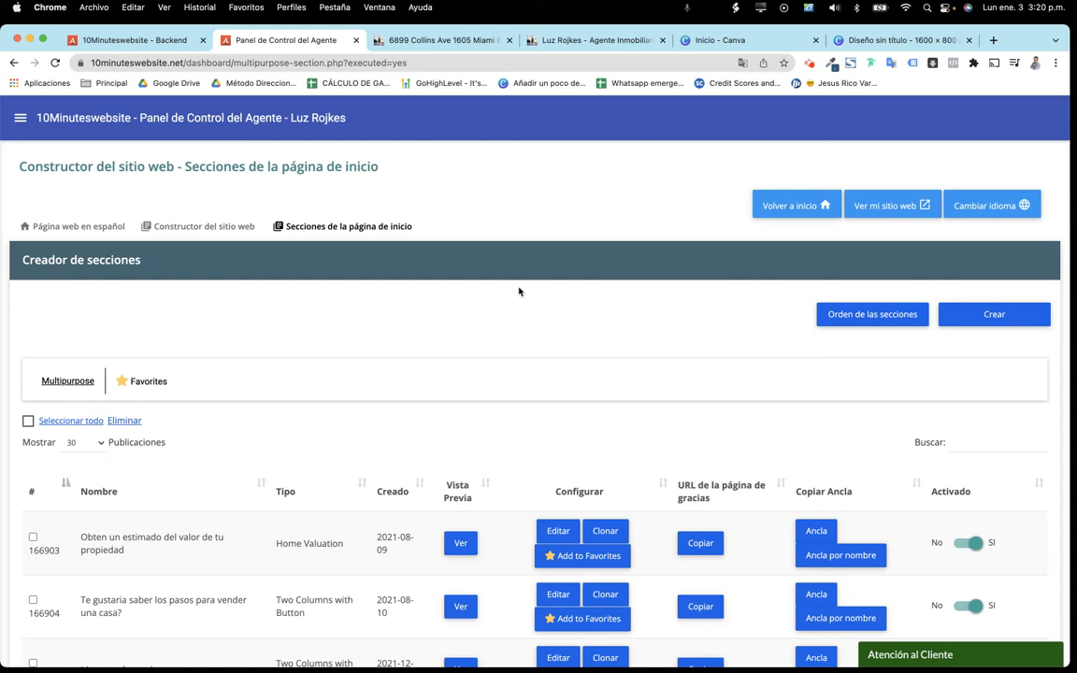
click(596, 42)
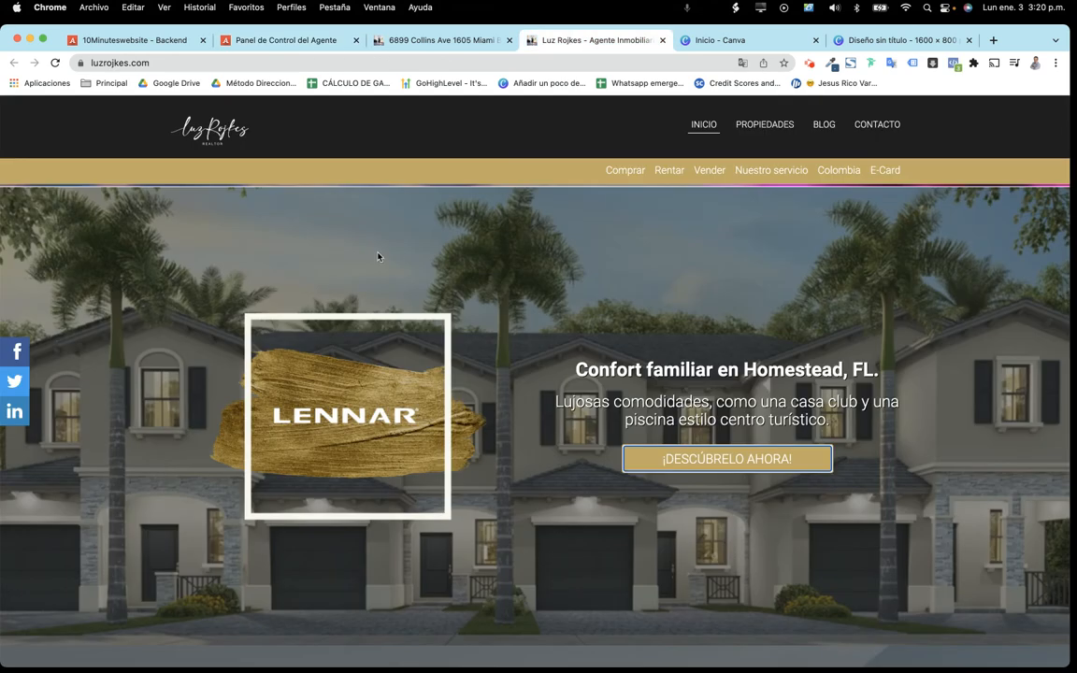
click(55, 62)
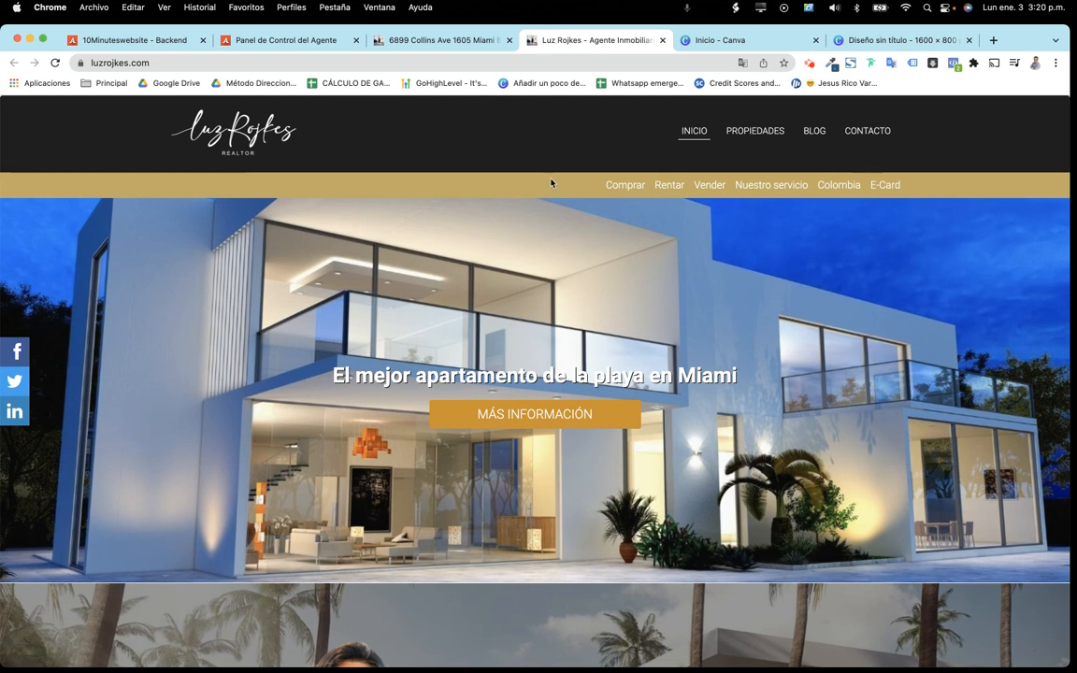
click(539, 423)
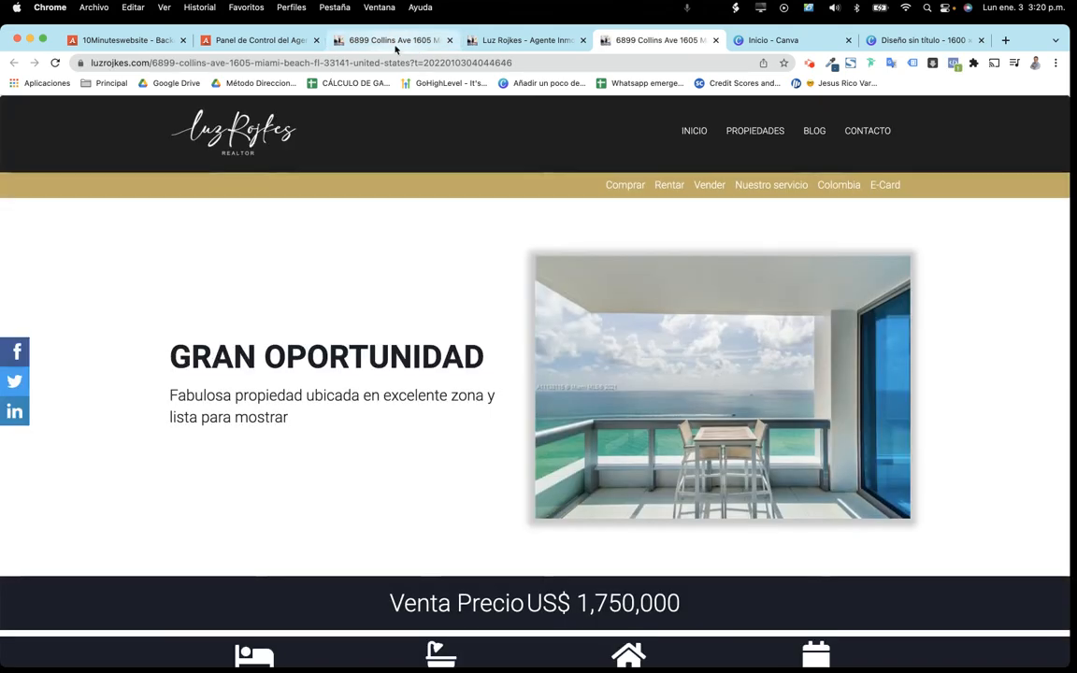
click(532, 40)
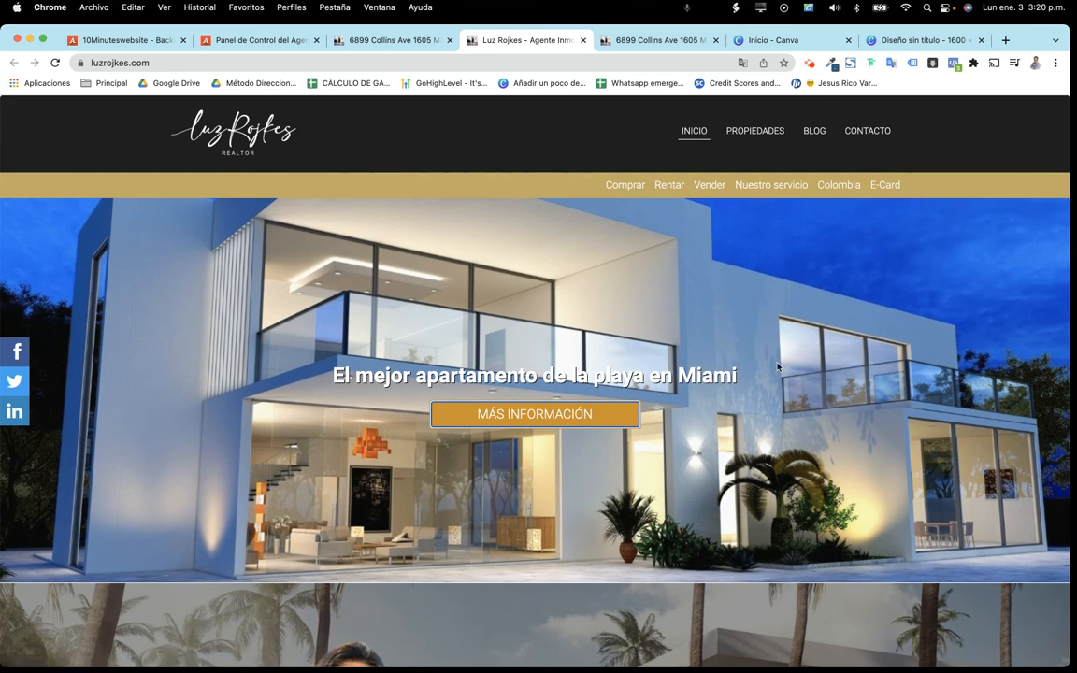
scroll(777, 366, down, 3)
scroll(739, 366, up, 3)
click(270, 41)
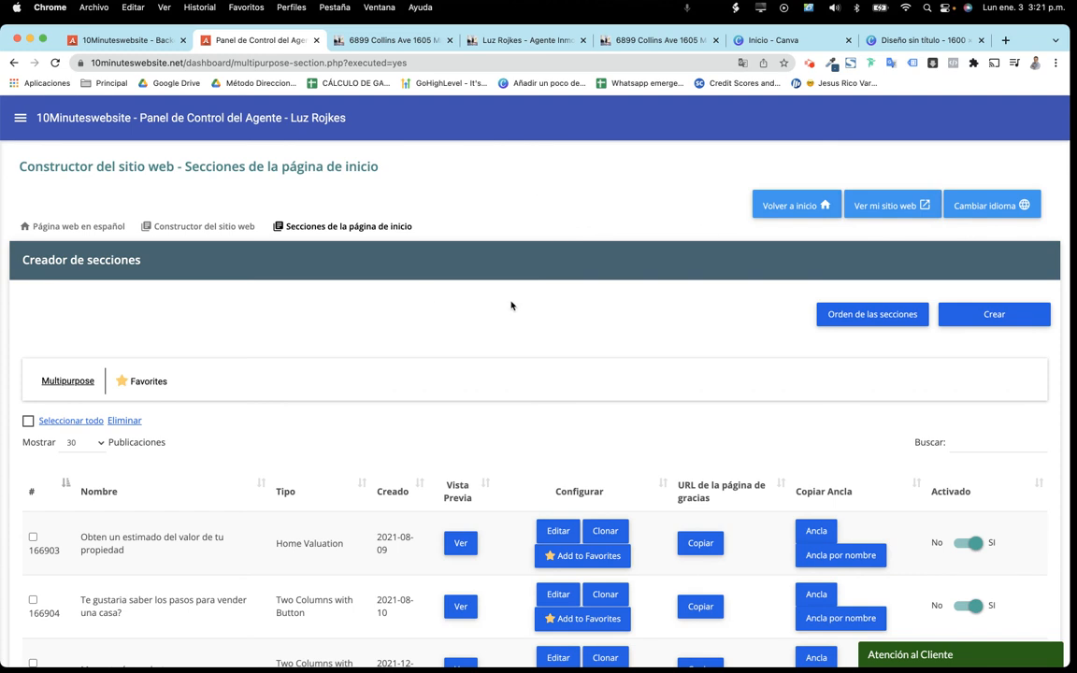
click(884, 315)
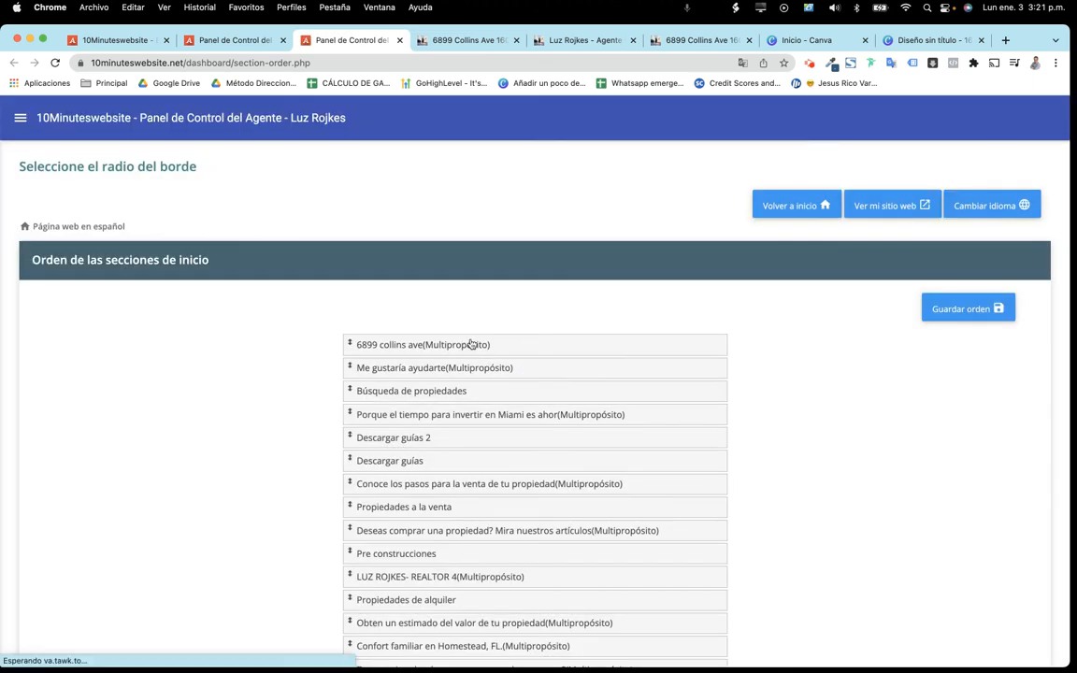
drag(439, 346, 434, 452)
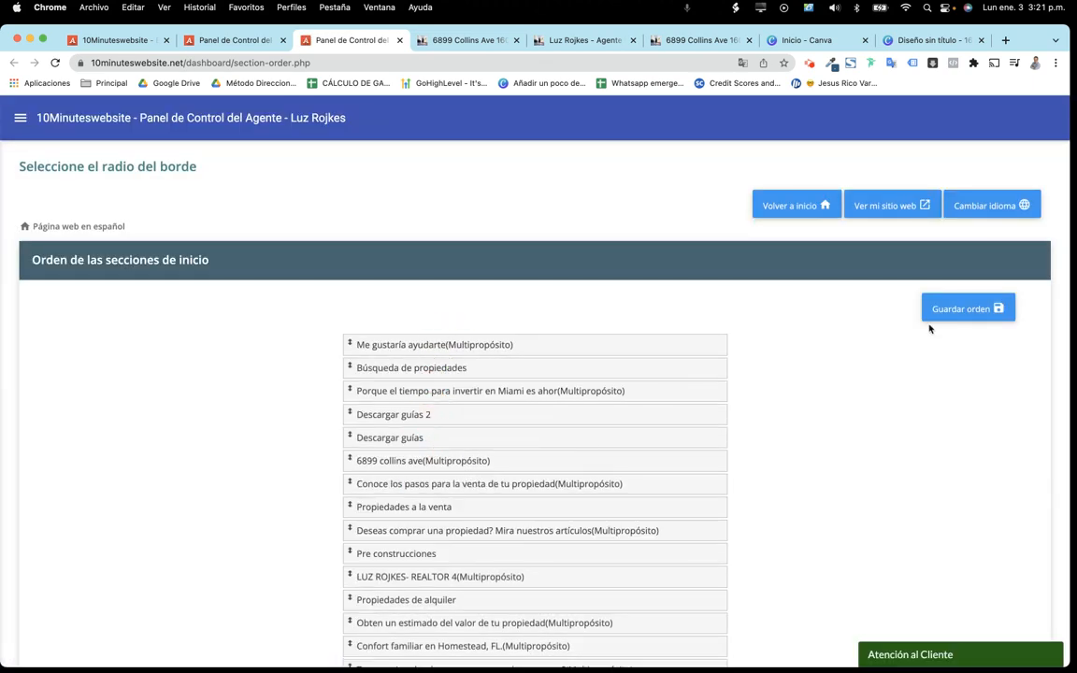
click(963, 318)
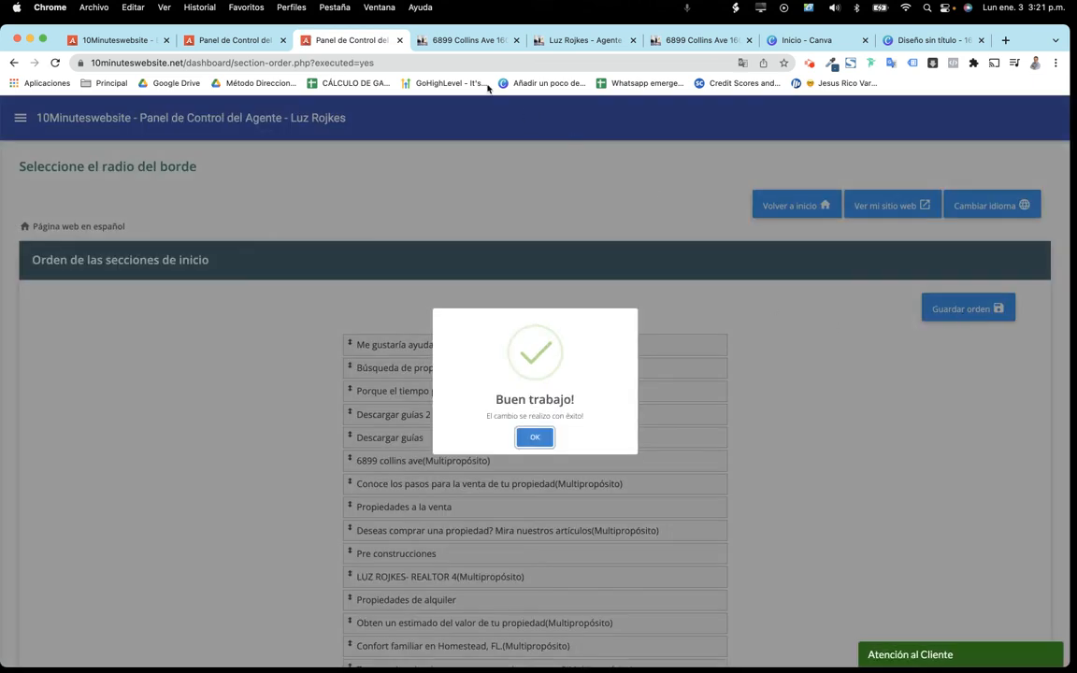
click(580, 40)
key(super+r)
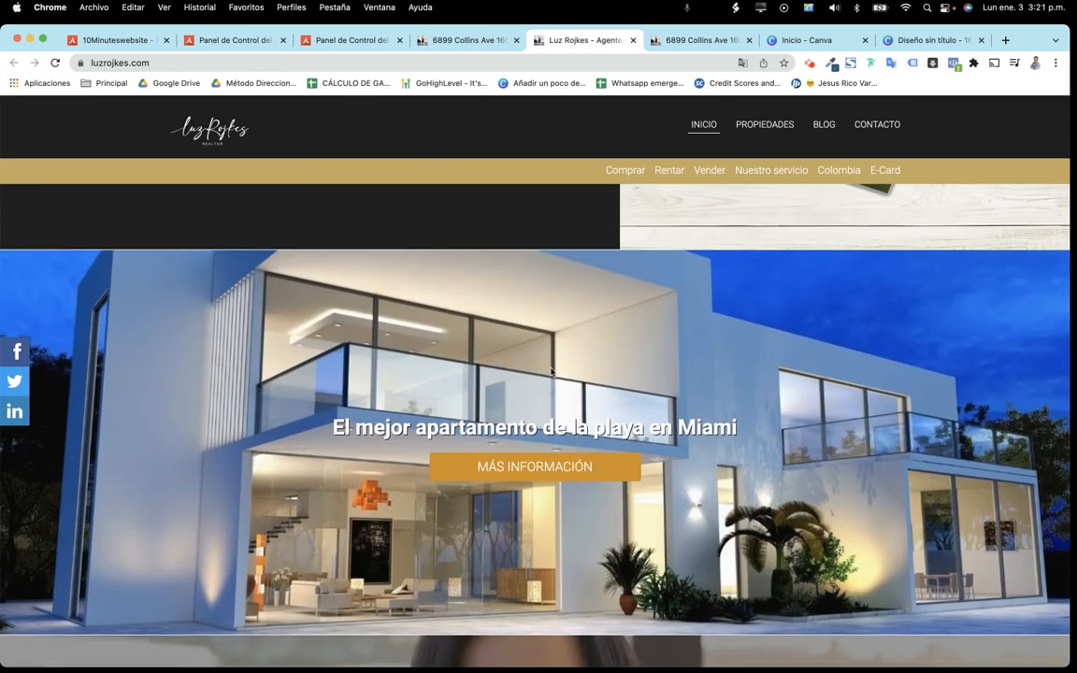
Preview the live homepage at phone width, then restore the window to full width
drag(1069, 340, 292, 328)
drag(270, 47, 636, 43)
scroll(645, 239, down, 10)
scroll(645, 240, down, 5)
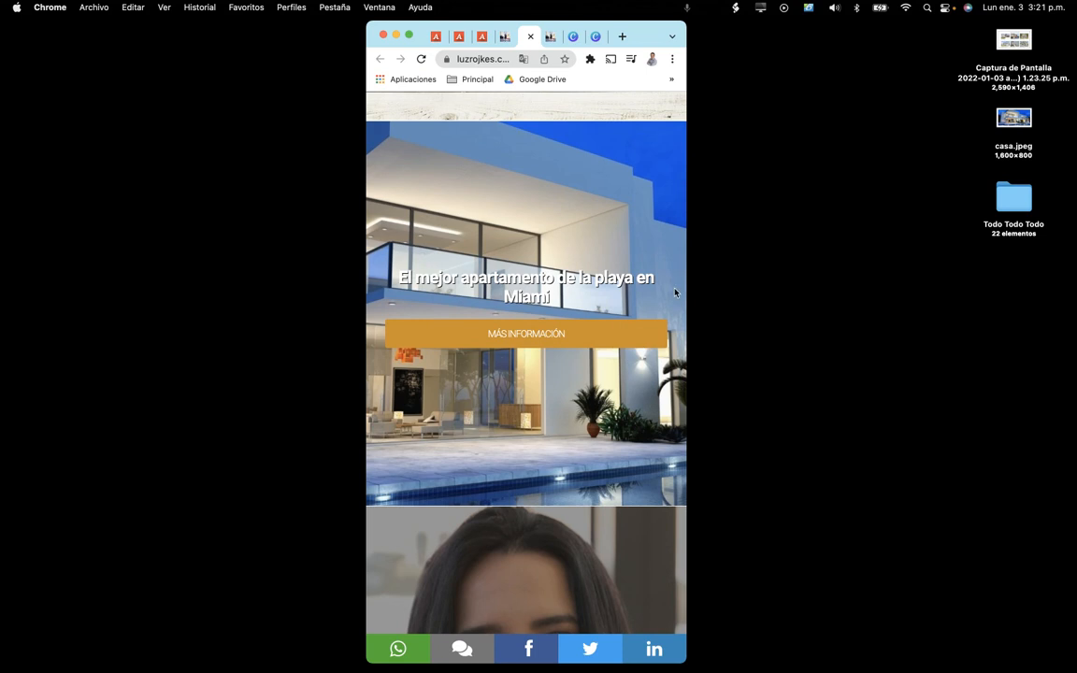
drag(688, 282, 1058, 281)
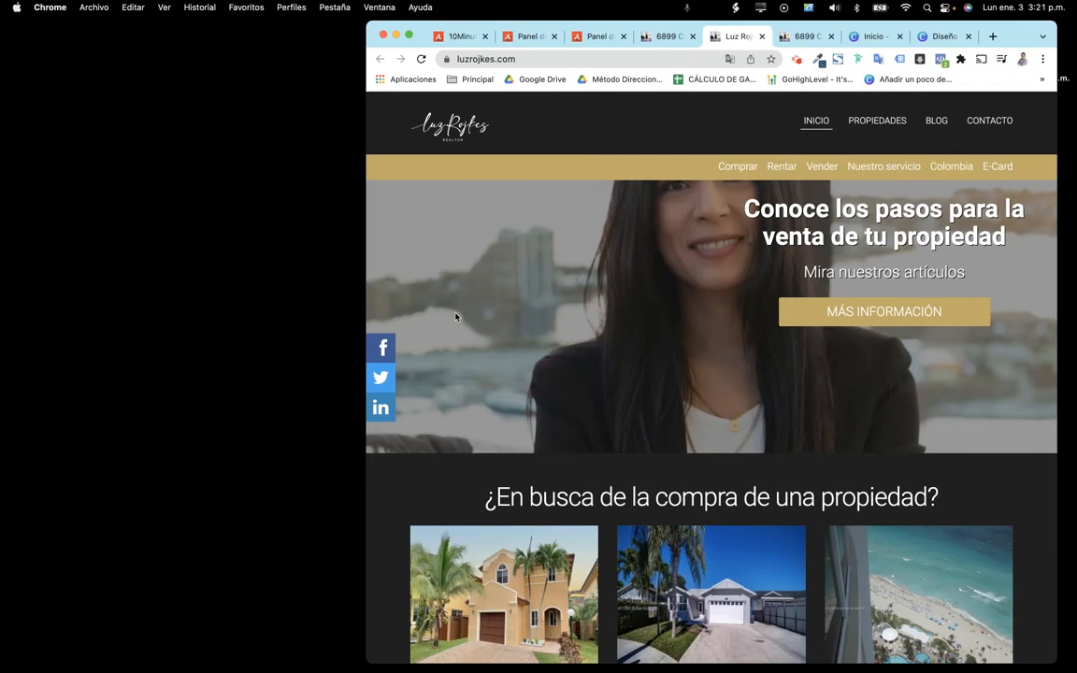
drag(364, 323, 40, 322)
scroll(470, 341, up, 8)
scroll(469, 340, down, 5)
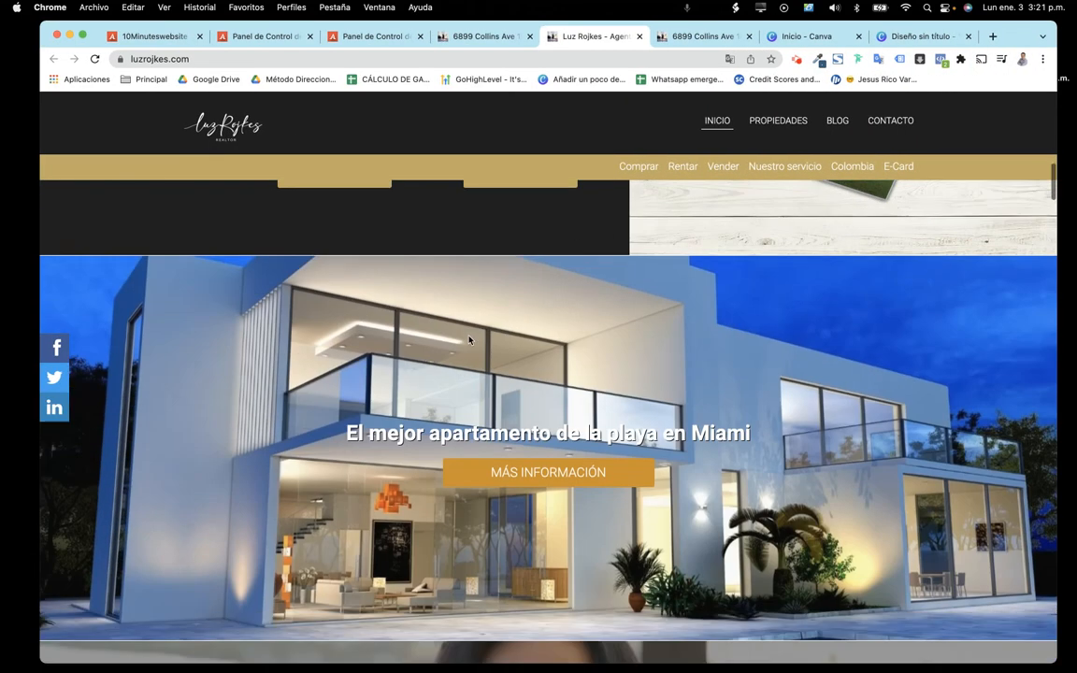
Go to Constructor del sitio web > Secciones de la página de inicio
click(379, 37)
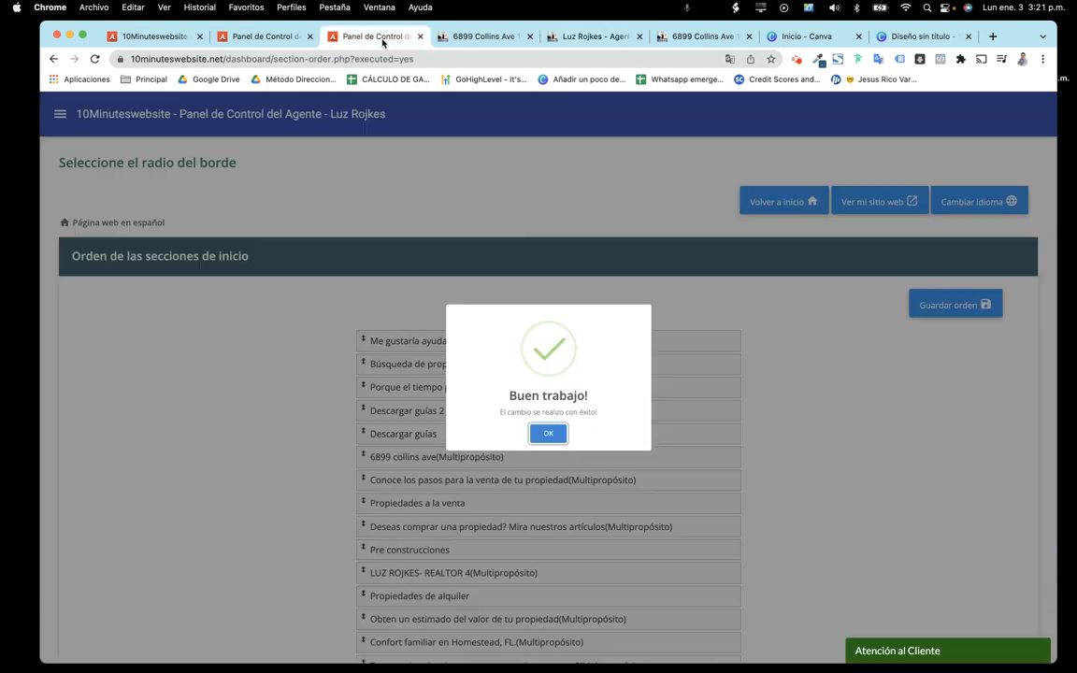
click(548, 433)
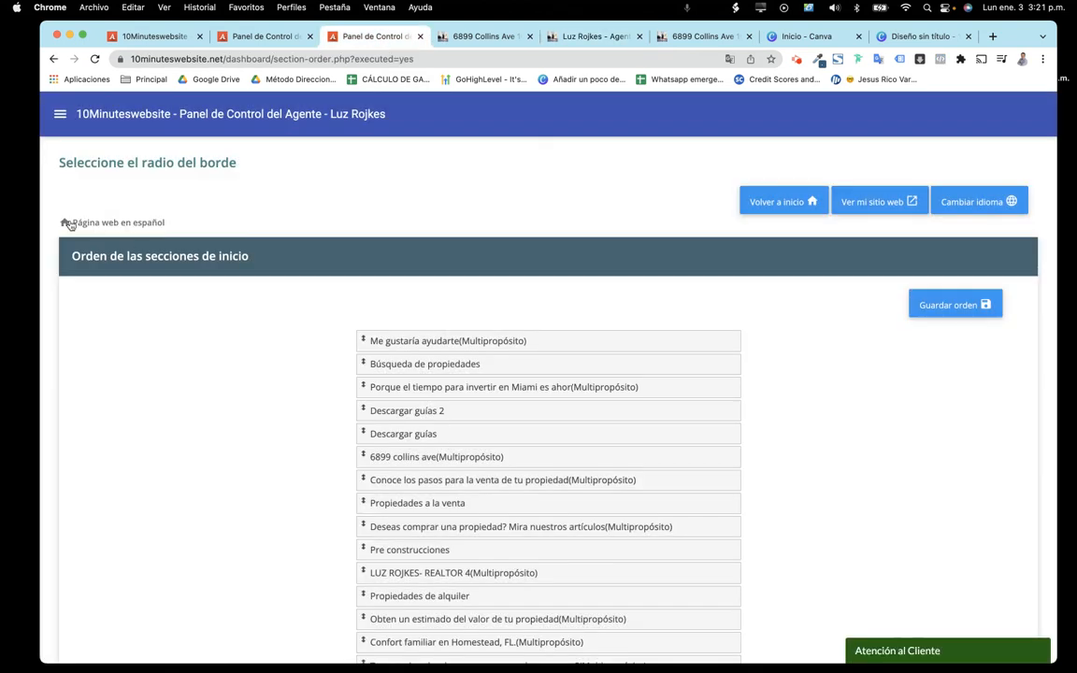
click(112, 224)
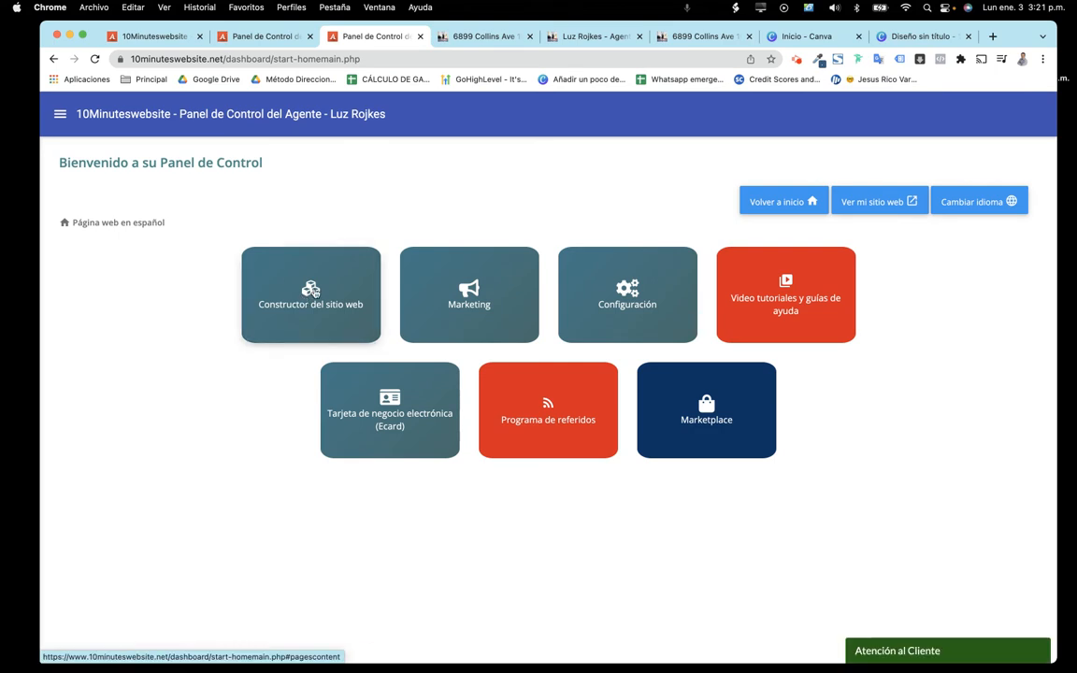
click(308, 290)
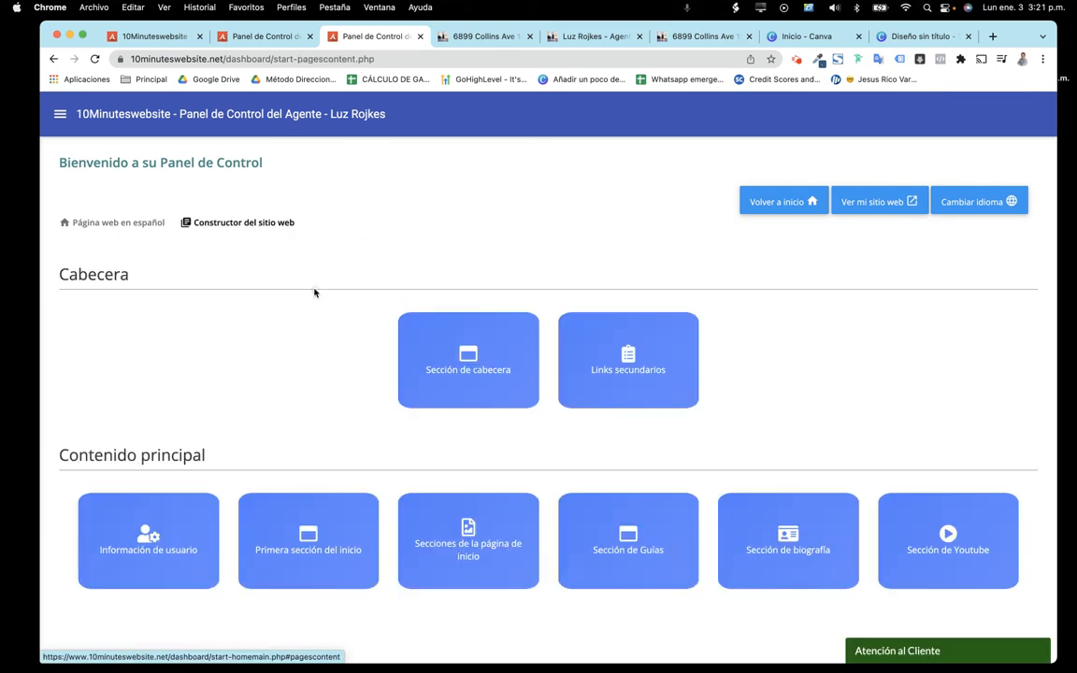
click(478, 542)
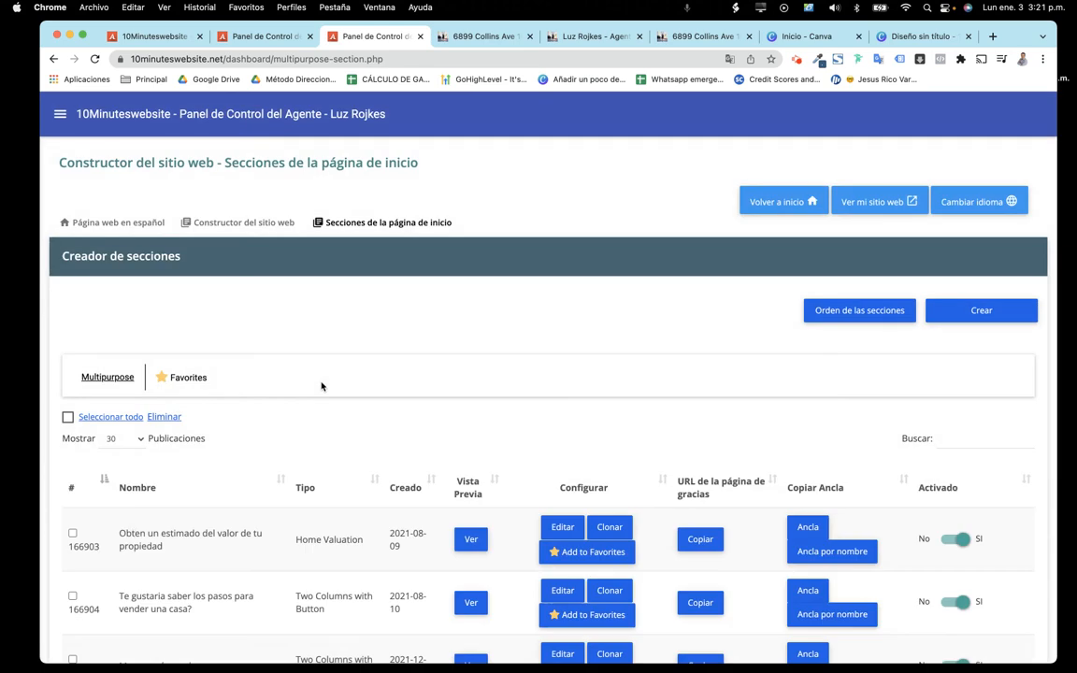
scroll(152, 536, down, 15)
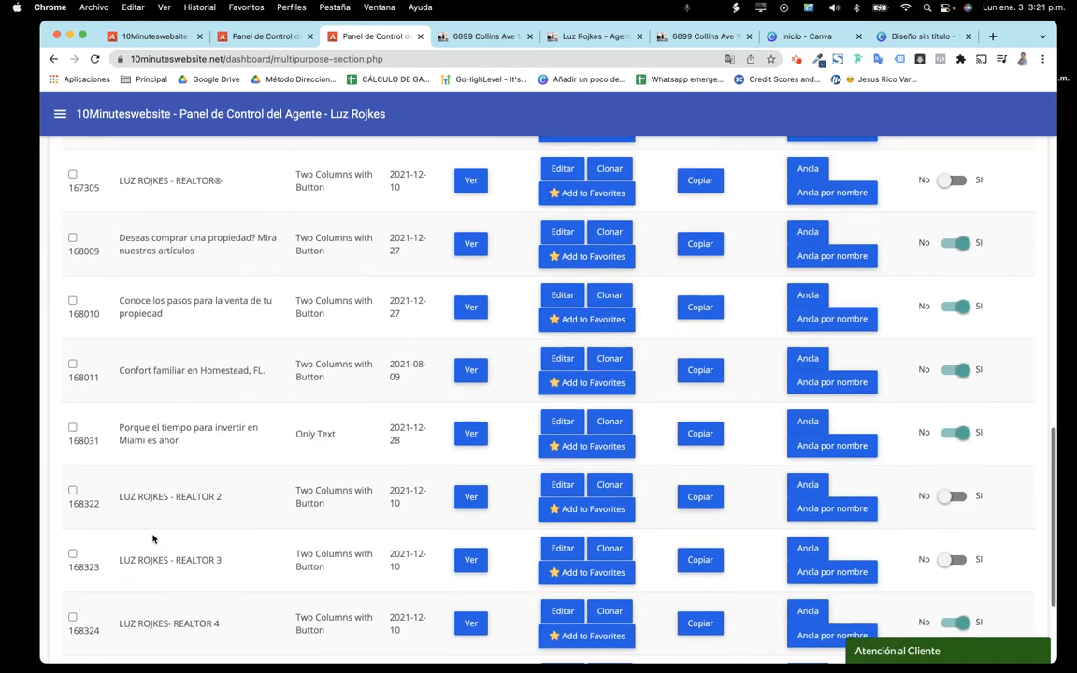
click(74, 505)
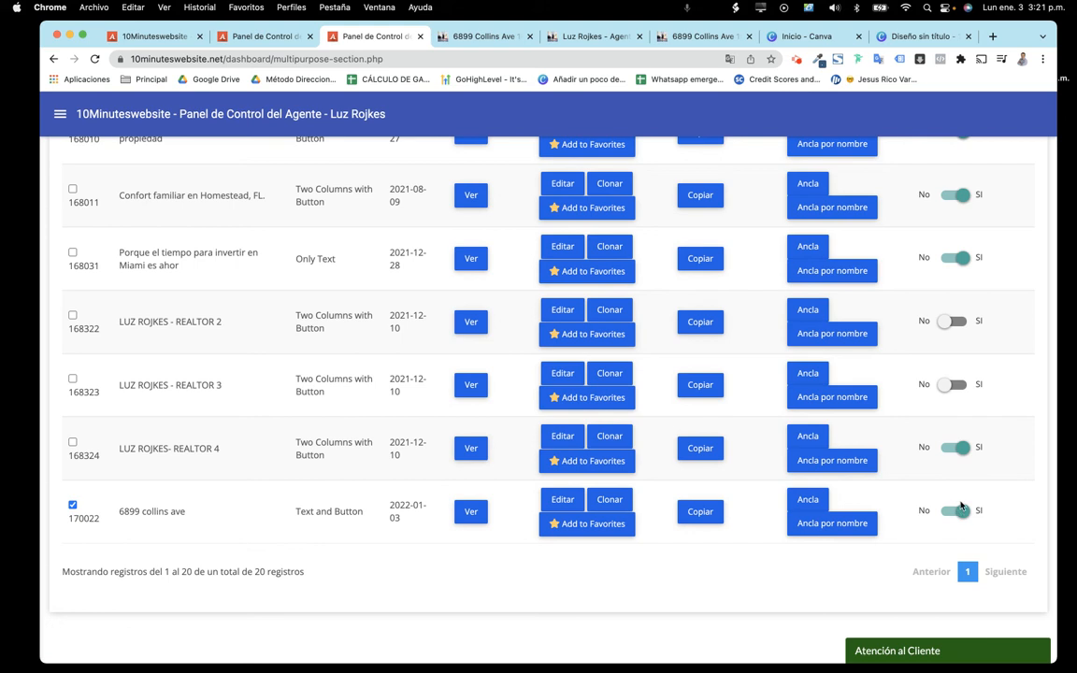
scroll(959, 514, up, 15)
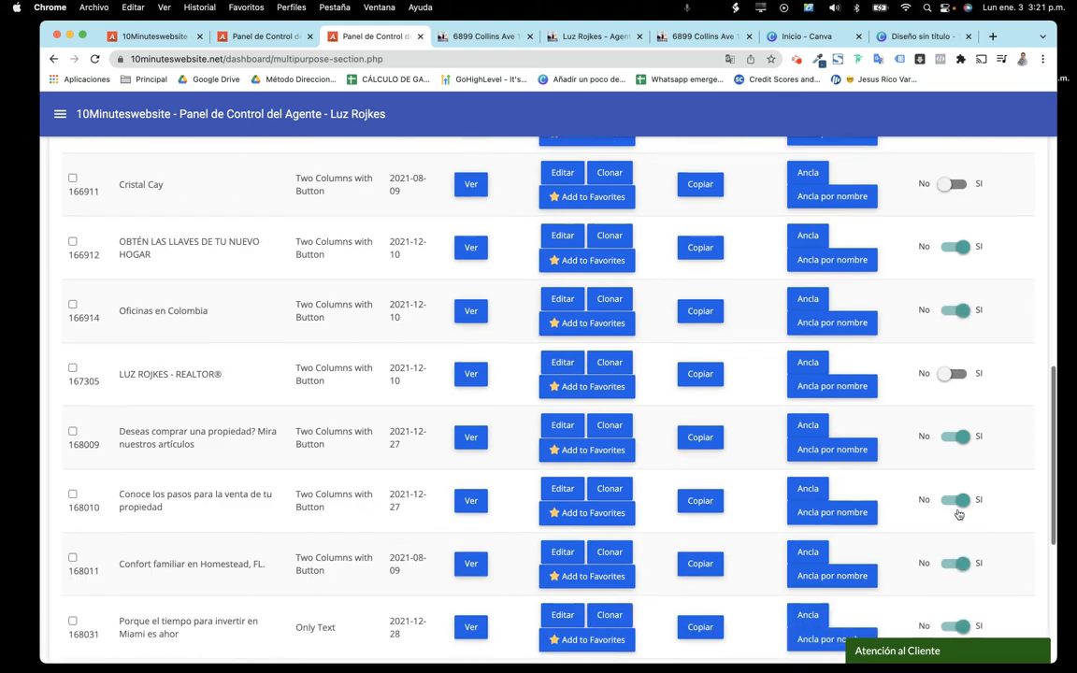
click(164, 417)
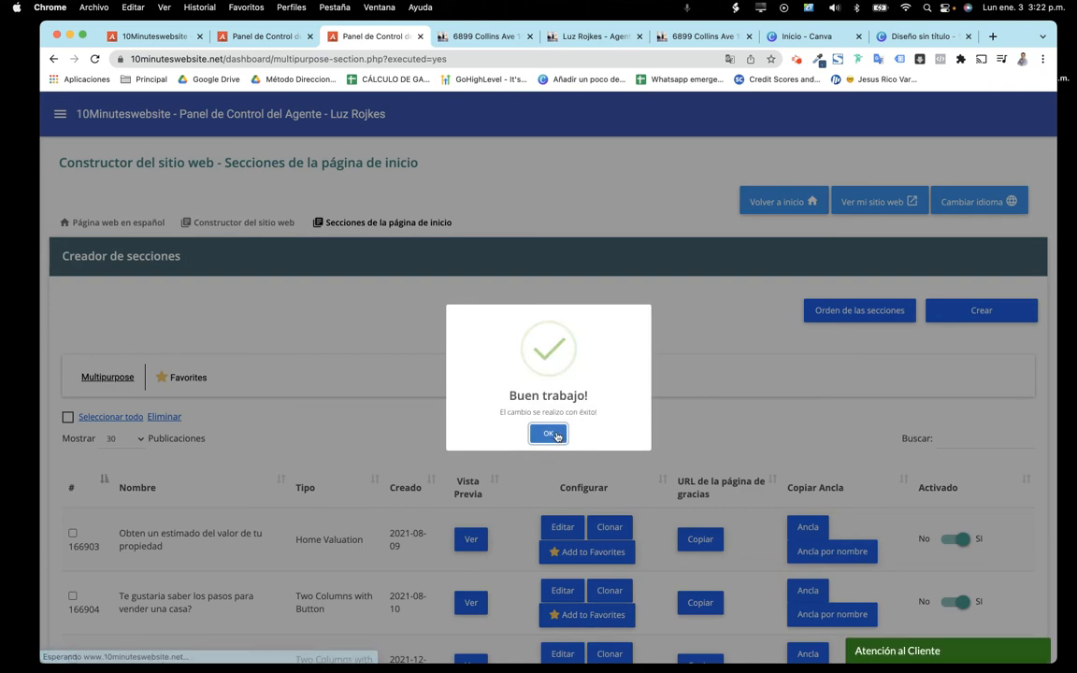
click(550, 433)
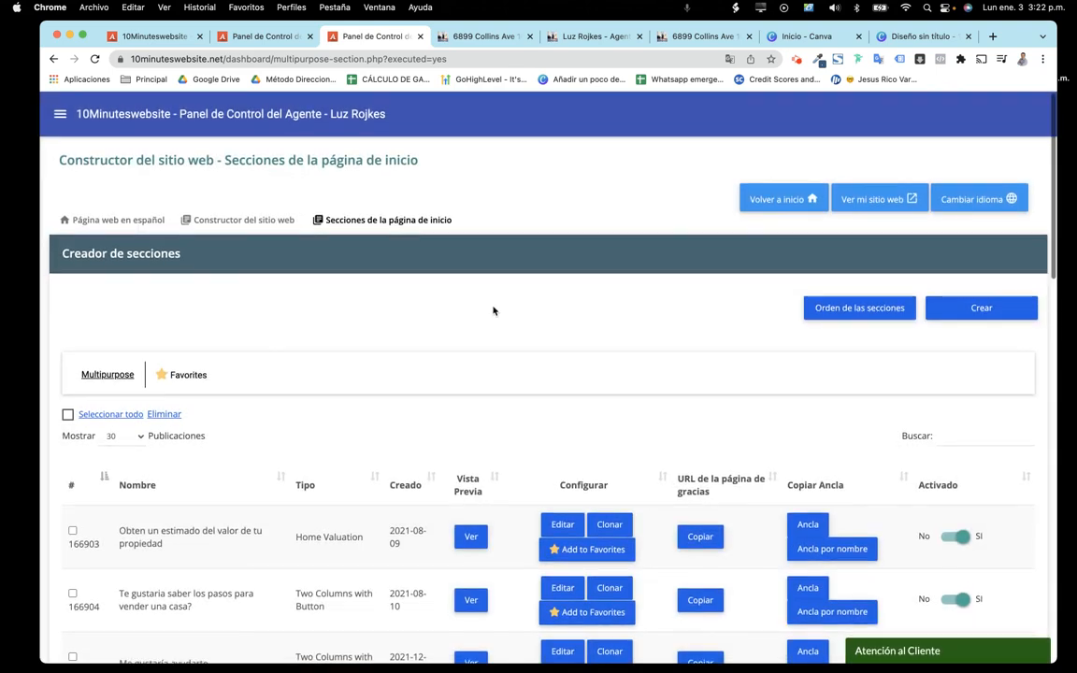
click(481, 36)
click(379, 36)
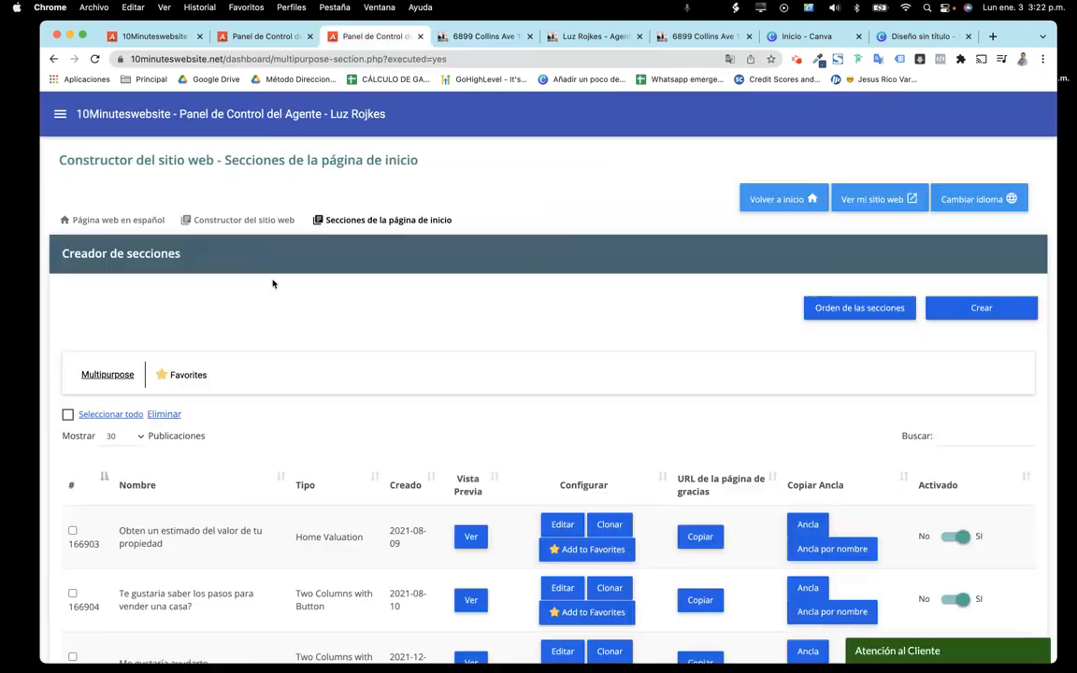
click(98, 220)
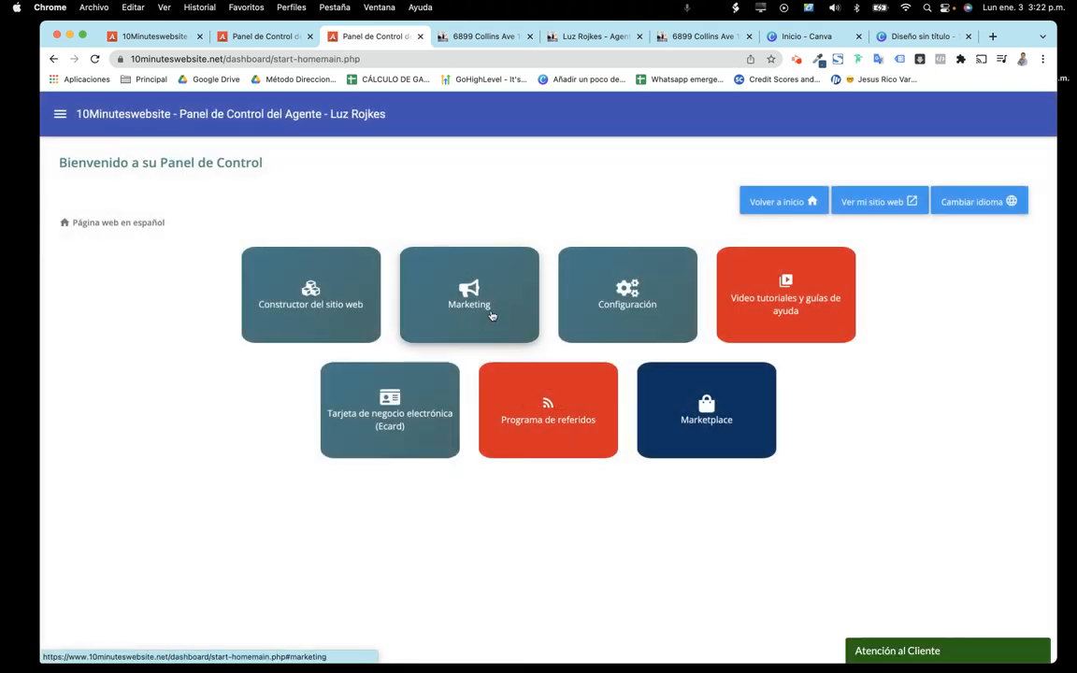
click(463, 298)
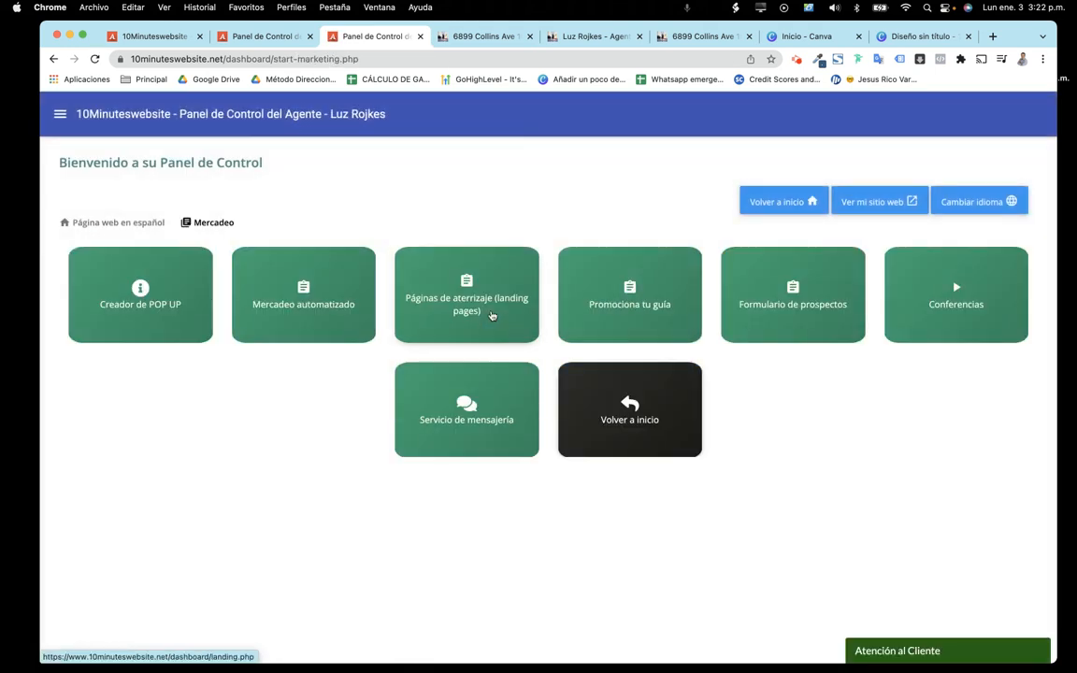
click(447, 278)
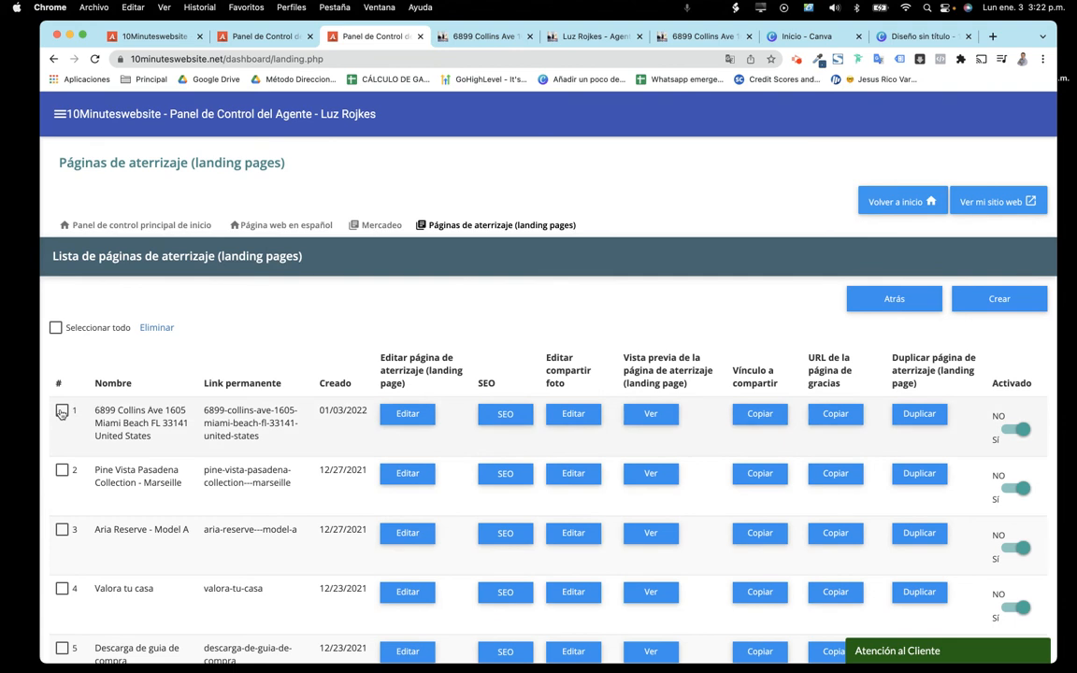
click(62, 412)
click(155, 328)
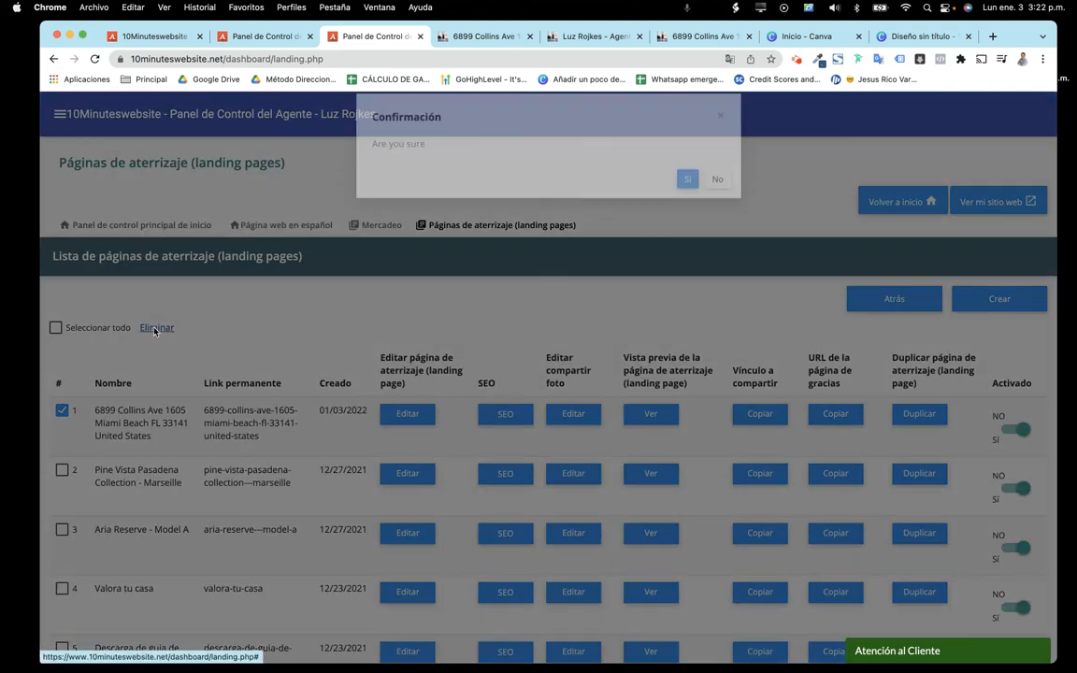
click(688, 196)
click(550, 433)
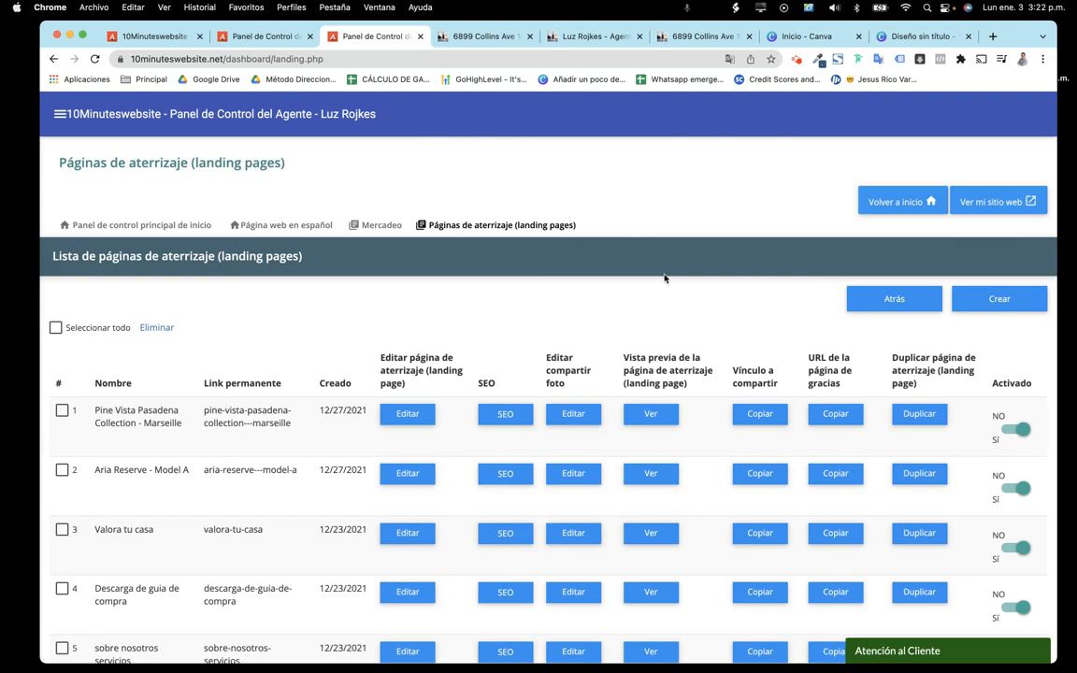
click(589, 35)
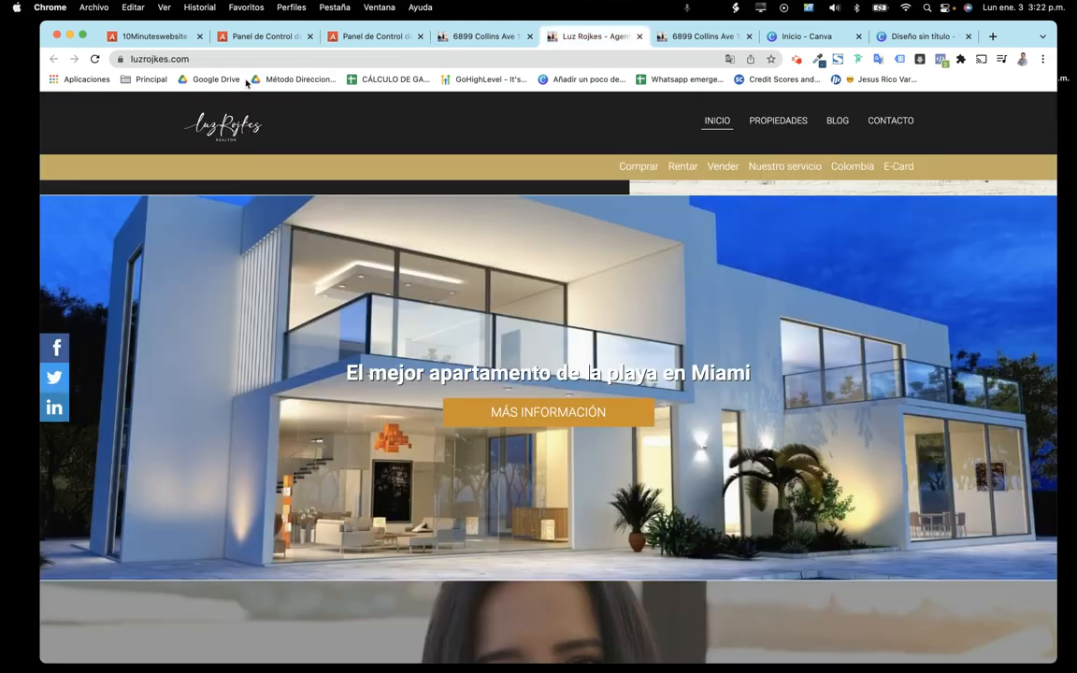
Reload the live luzrojkes.com homepage to check the result
click(95, 59)
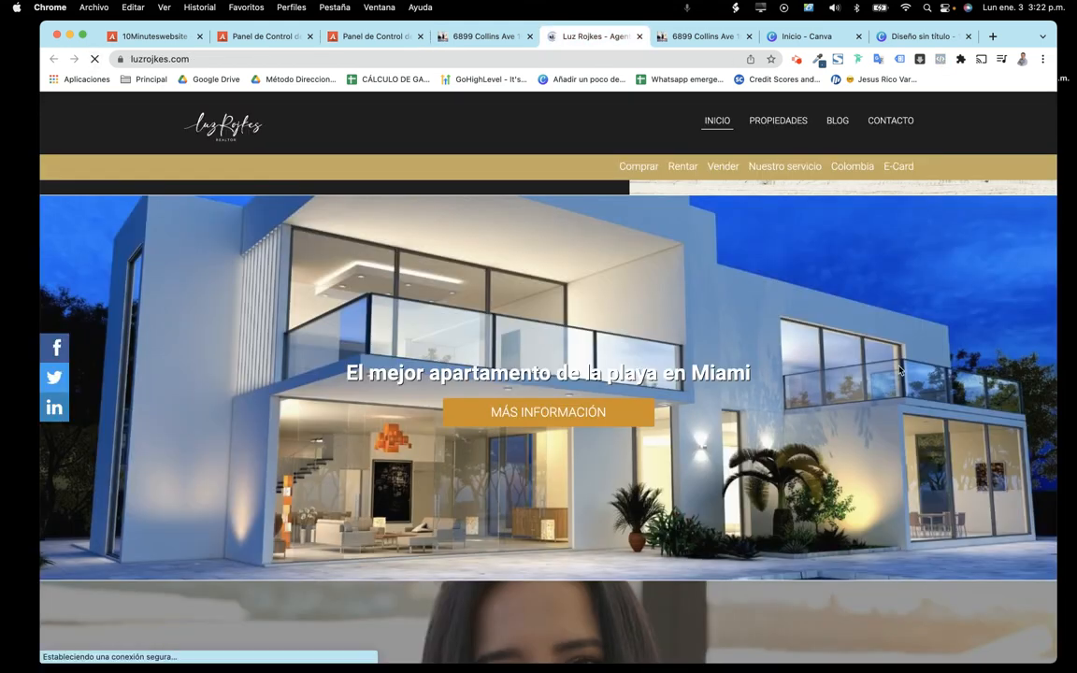